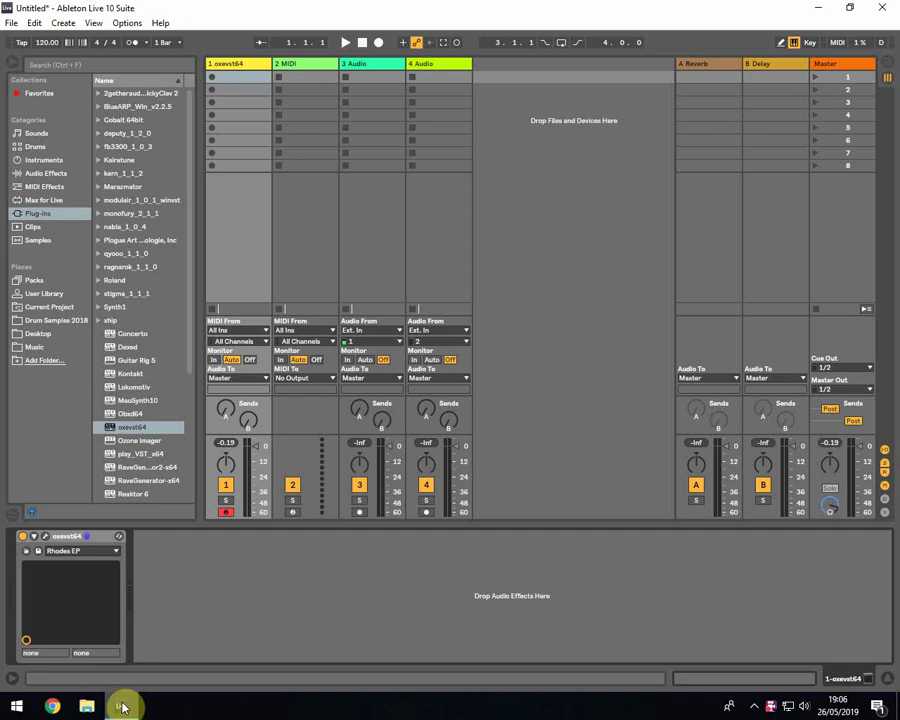
Open the OXE editor, shift it right, and inspect Operator C release and Operator A key scaling.
click(24, 532)
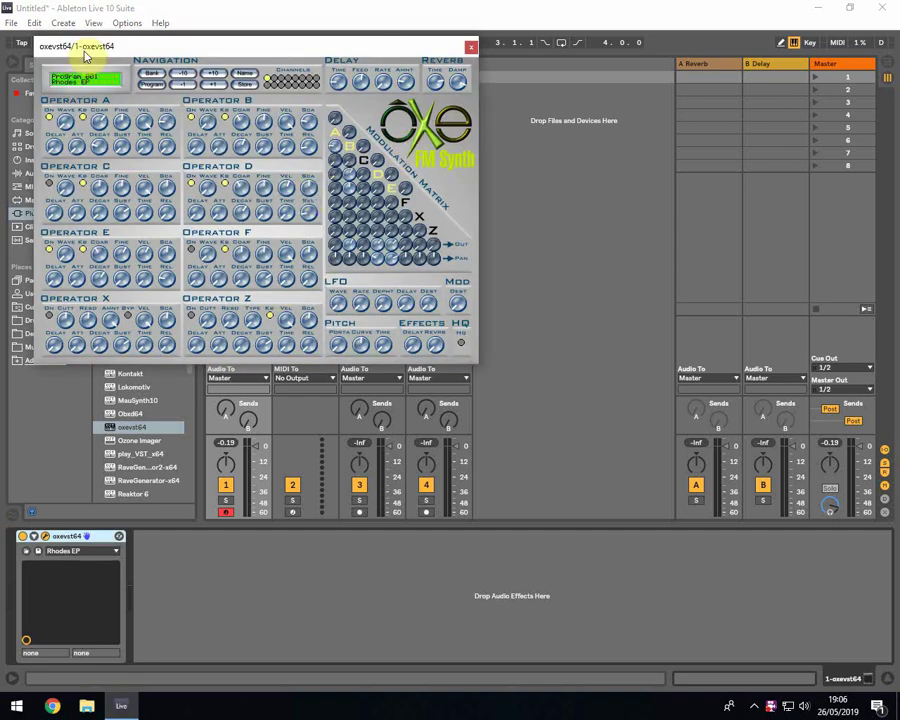
drag(106, 46, 226, 46)
drag(300, 58, 317, 58)
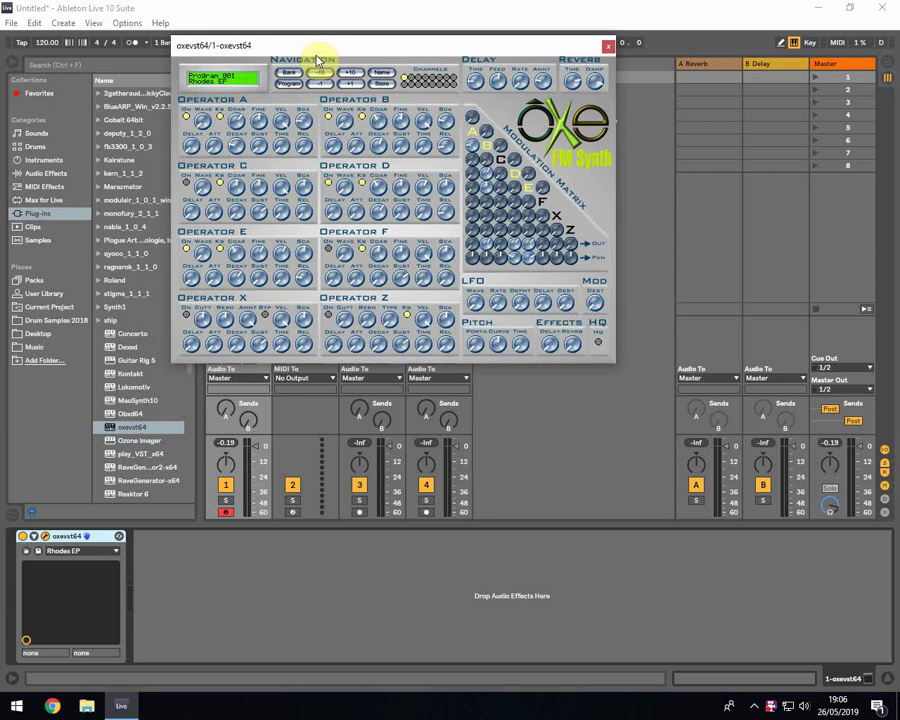
click(319, 72)
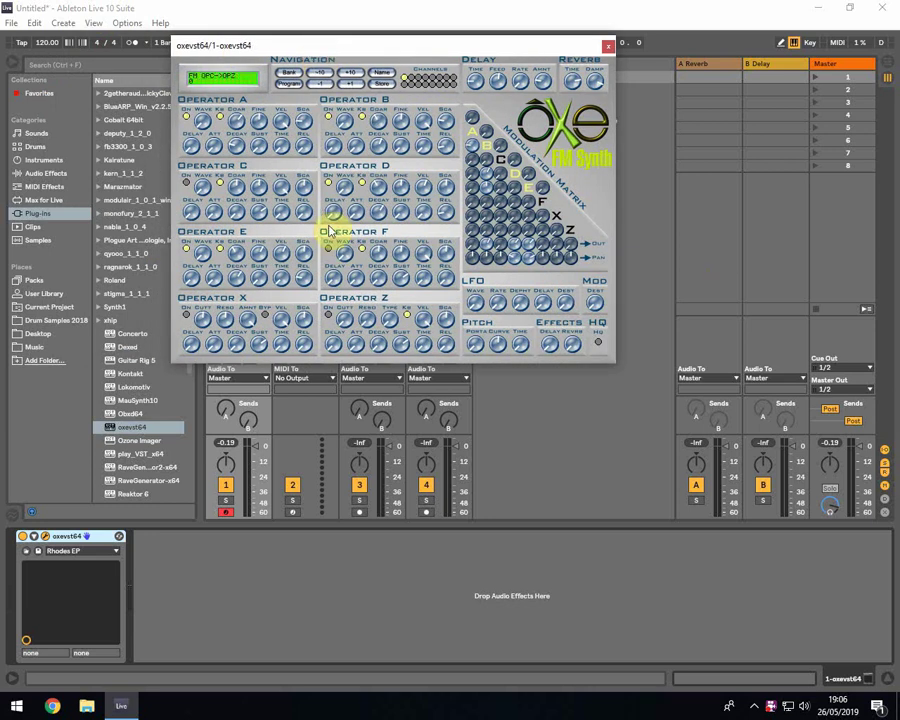
click(243, 206)
click(306, 129)
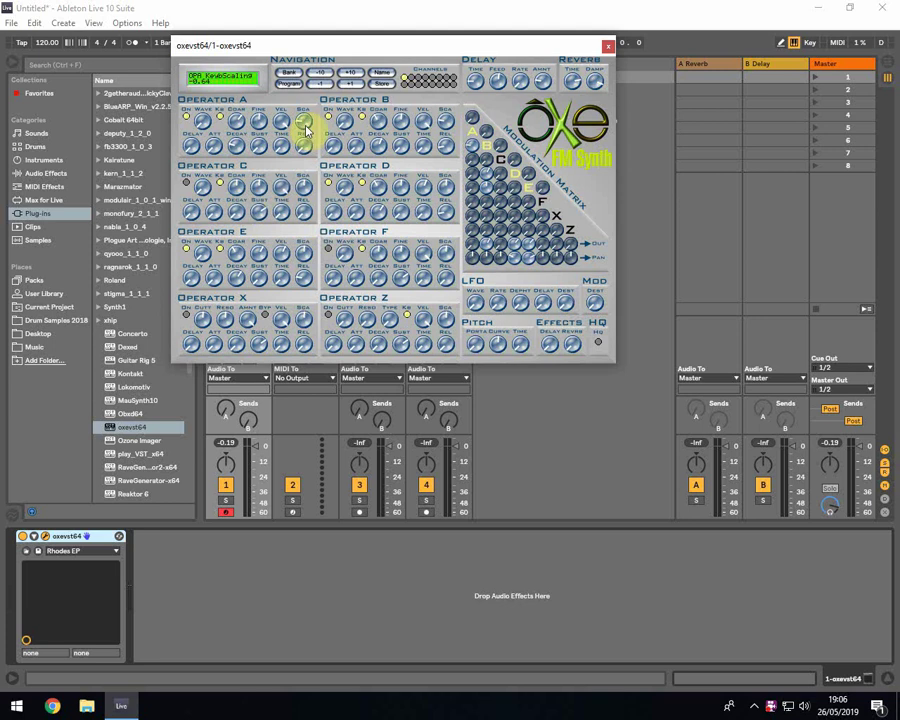
Reselect the Rhodes EP preset from the synth's preset list.
click(88, 551)
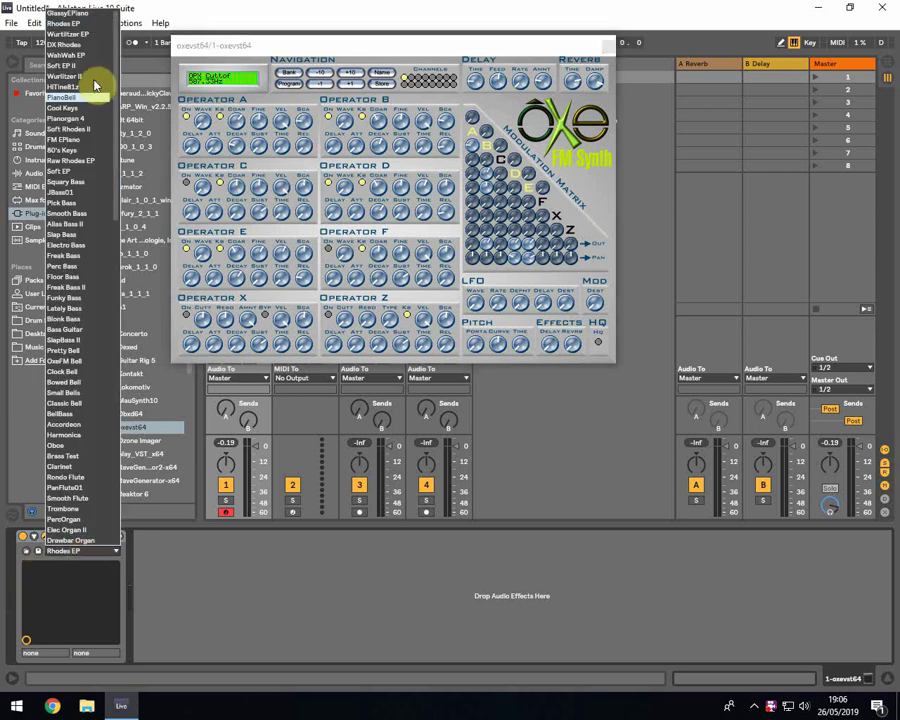
drag(115, 72, 128, 48)
click(69, 30)
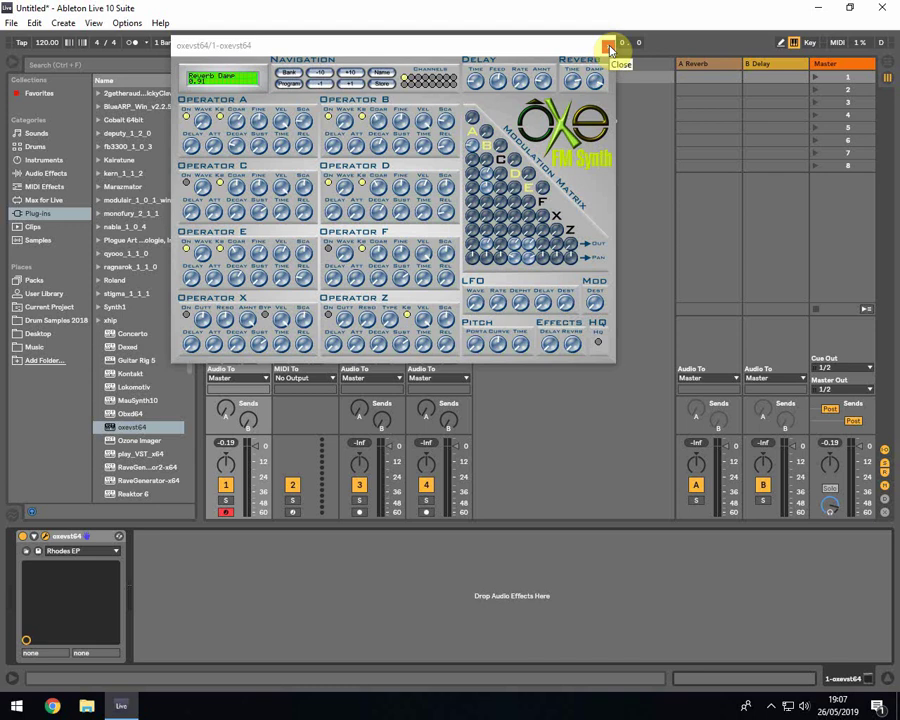
Close the OXE editor window and keep Rhodes EP selected in the preset list.
click(609, 48)
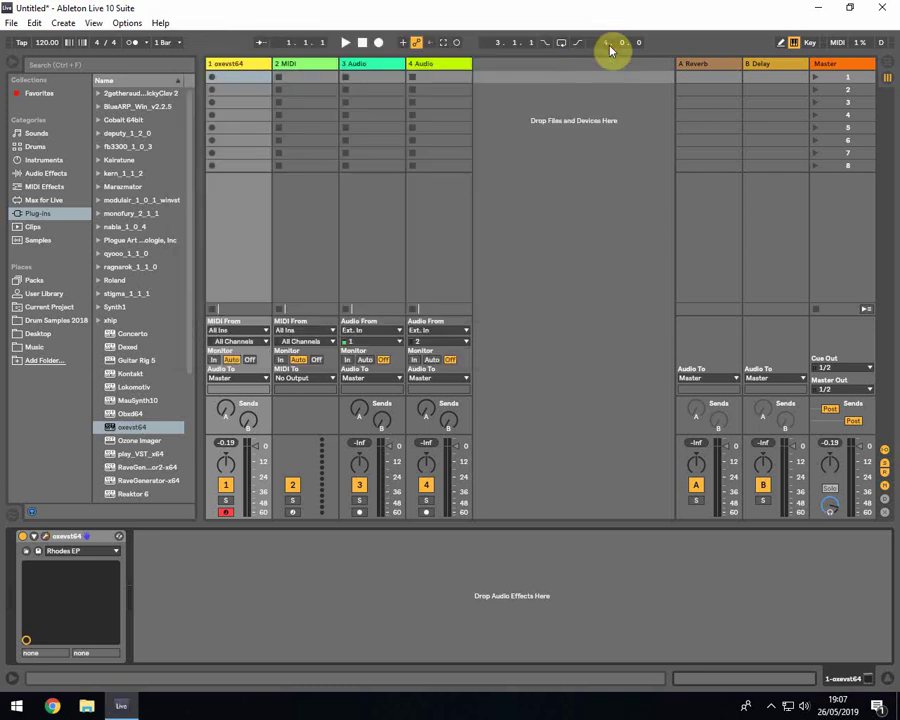
click(84, 551)
click(80, 551)
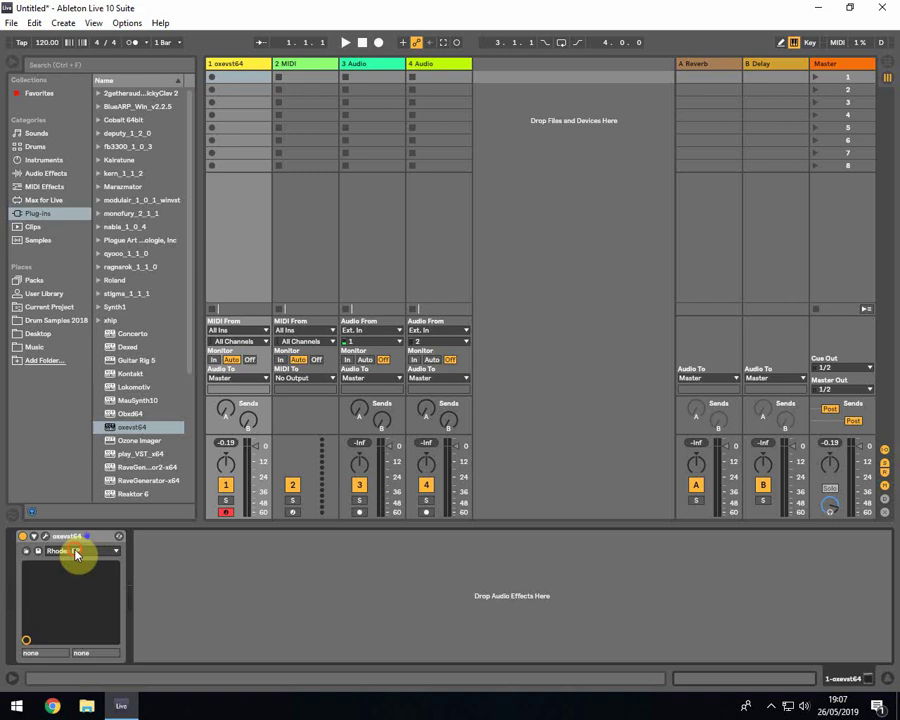
click(74, 550)
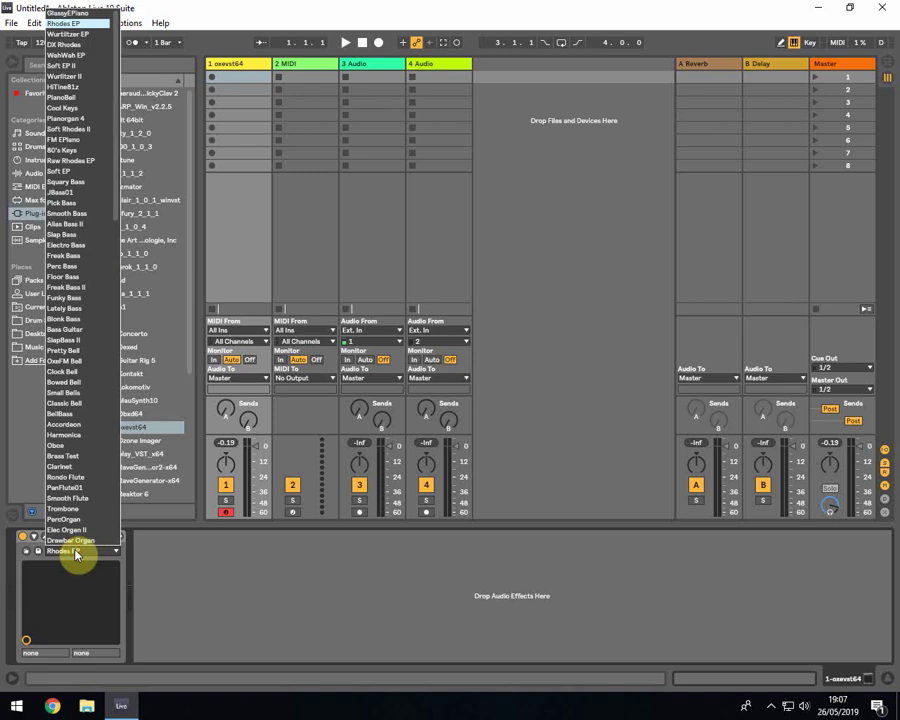
click(80, 25)
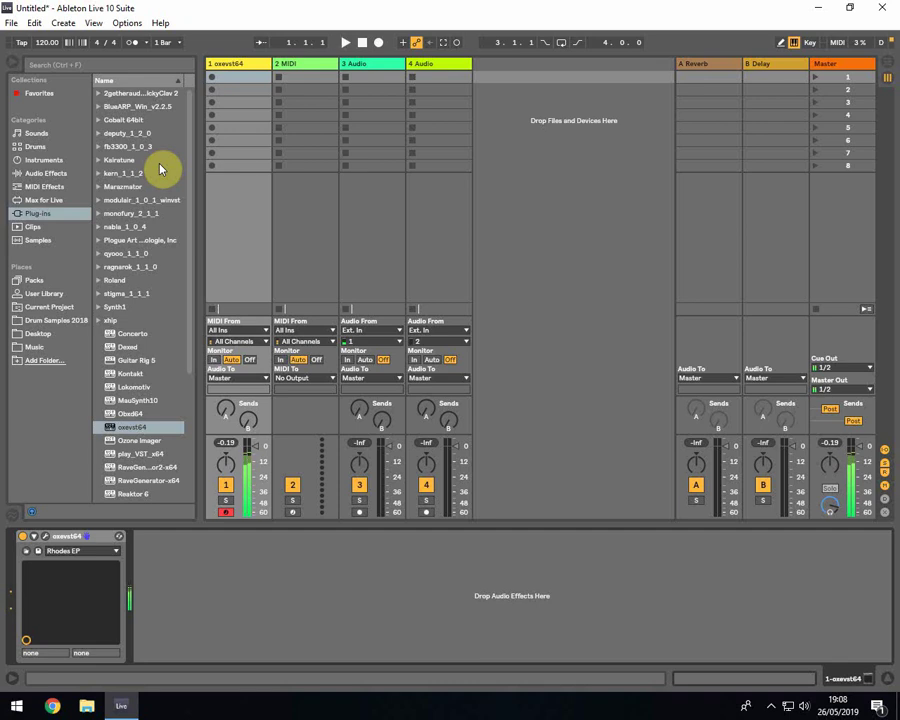
click(44, 174)
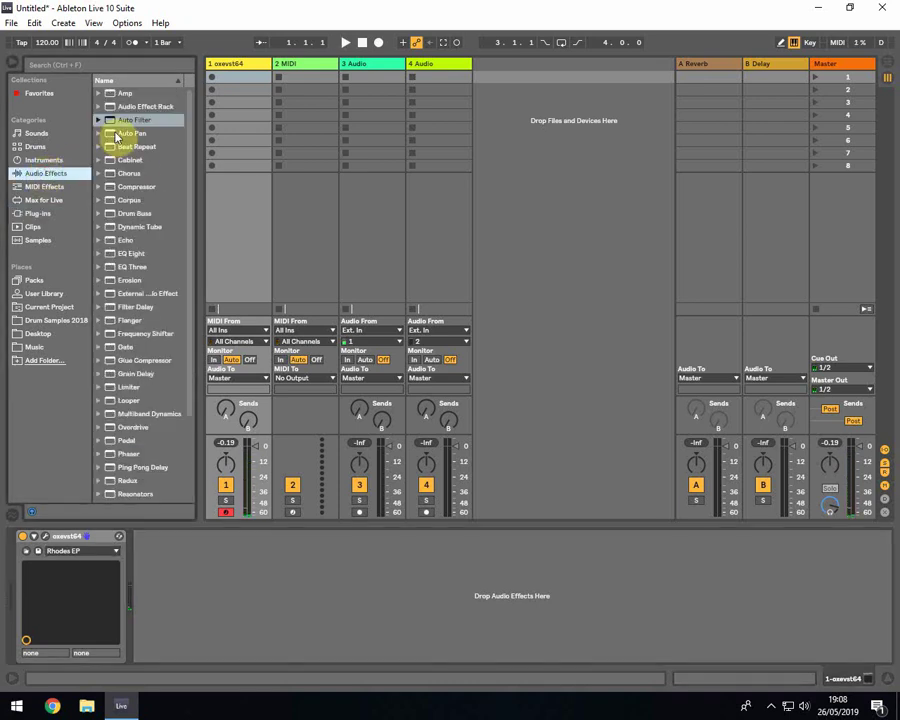
drag(130, 121, 235, 602)
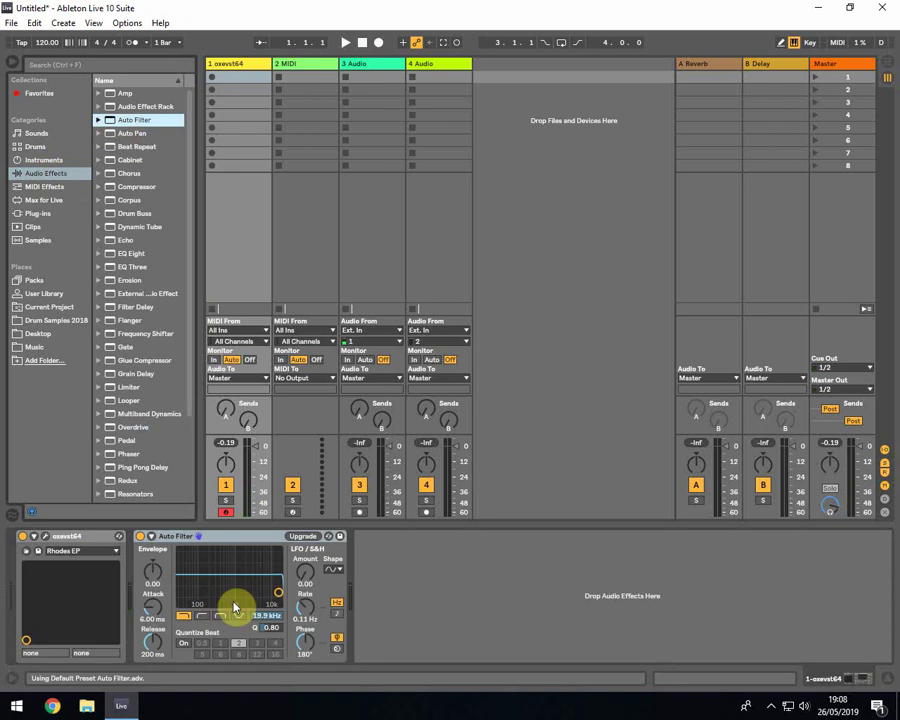
drag(313, 581, 247, 598)
click(336, 614)
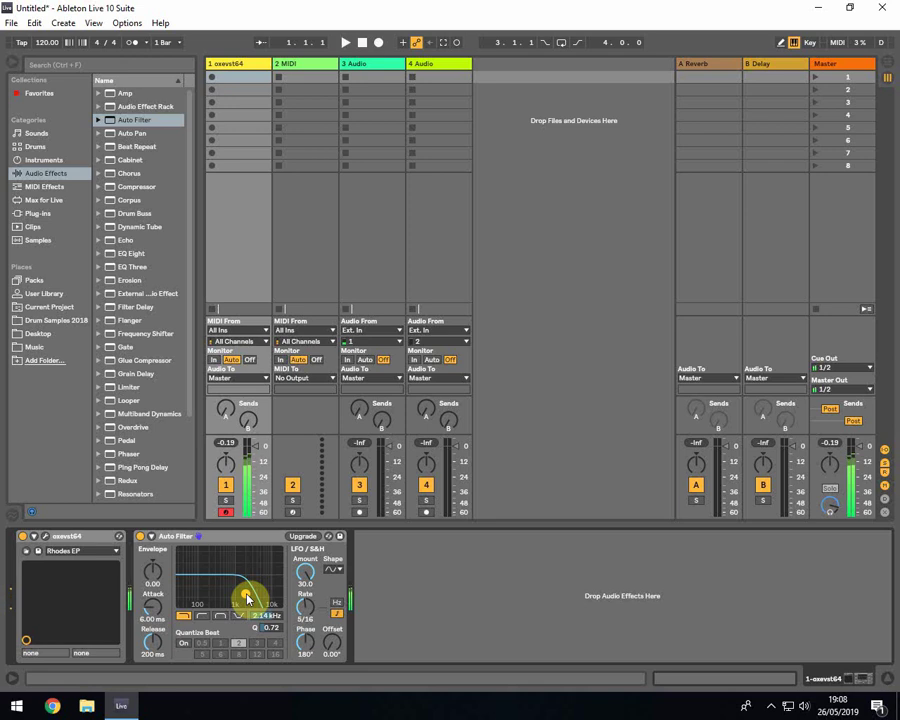
right_click(242, 537)
click(248, 385)
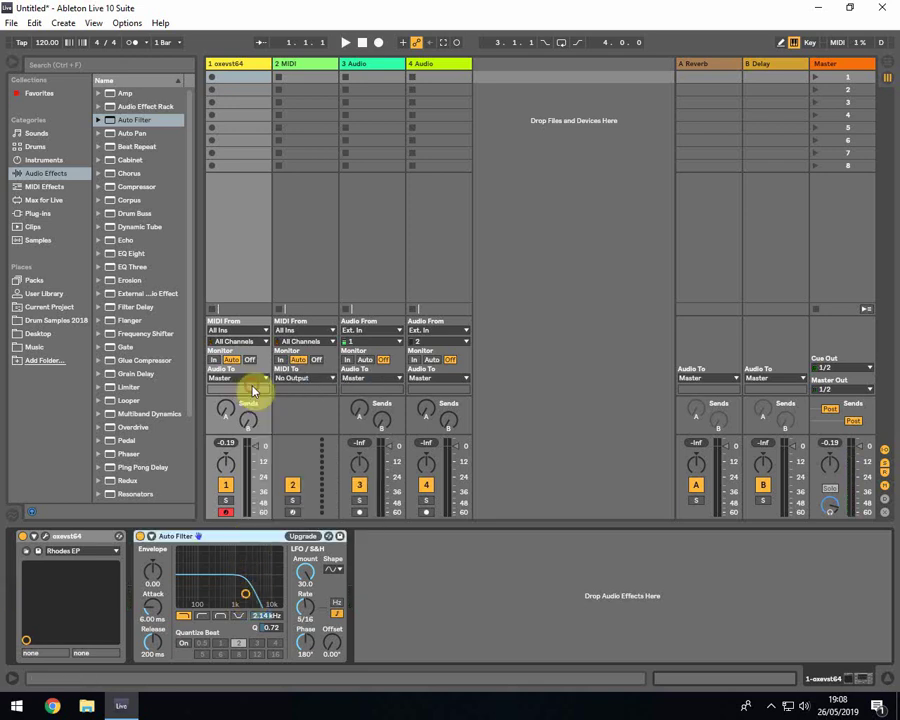
Load DX Rhodes, Soft EP II and Cool Keys in turn, finishing on 80's Keys.
click(82, 550)
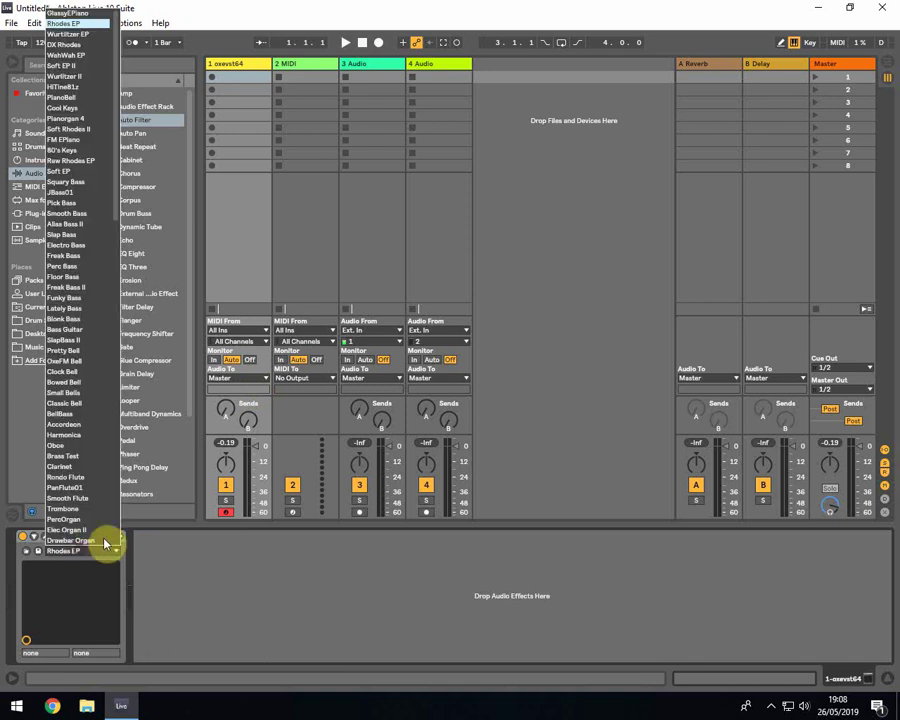
click(81, 46)
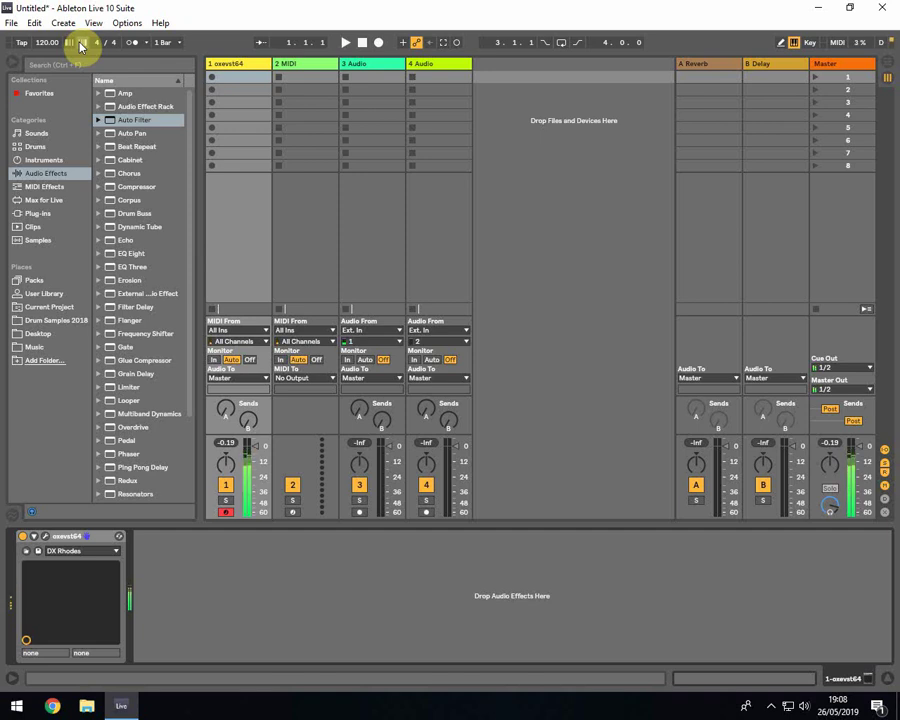
click(92, 551)
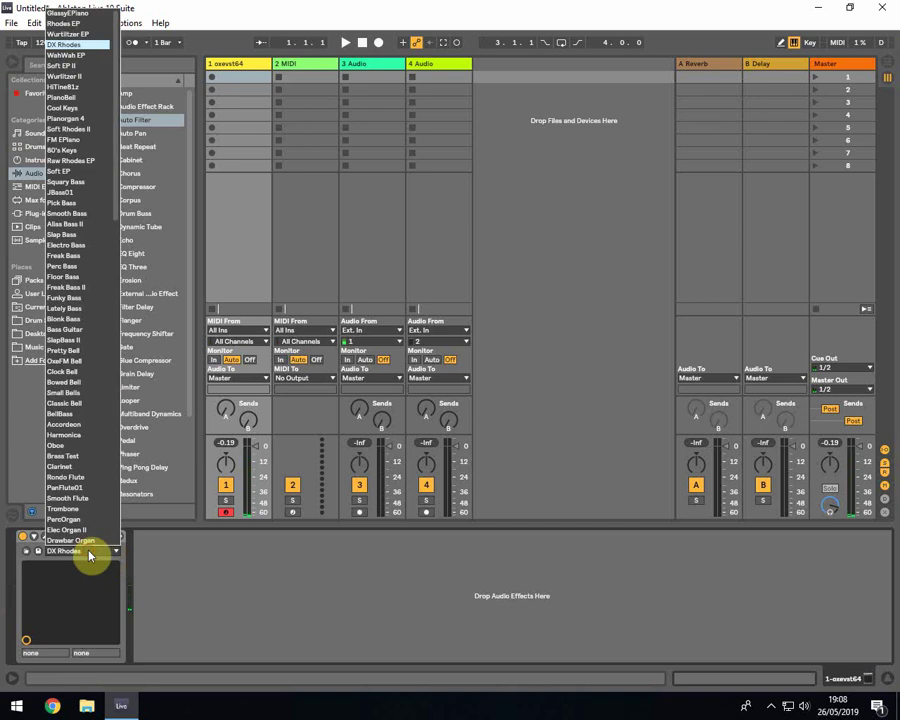
click(79, 66)
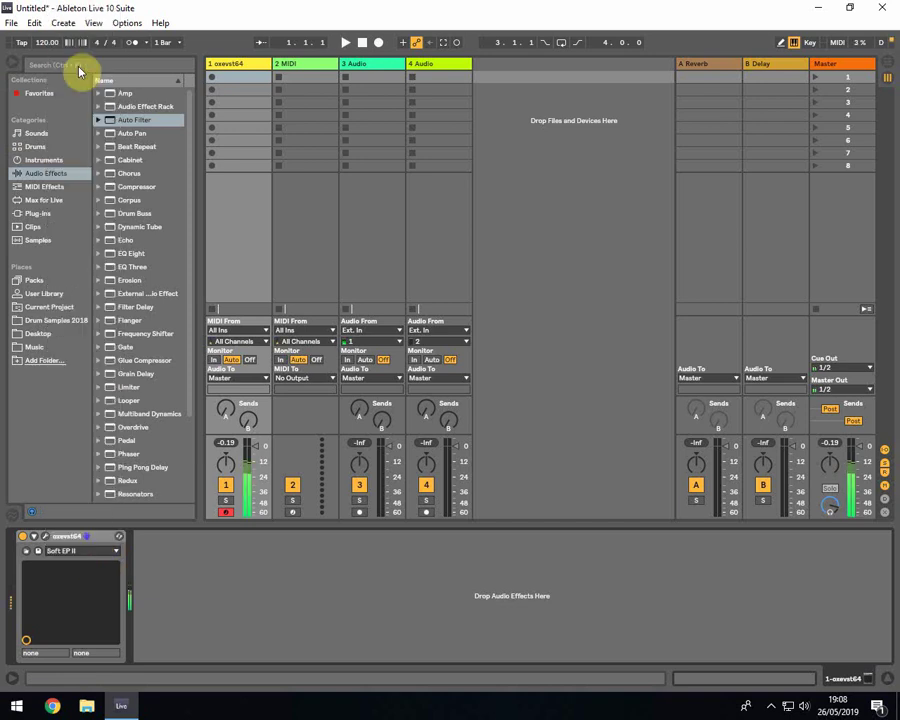
click(86, 551)
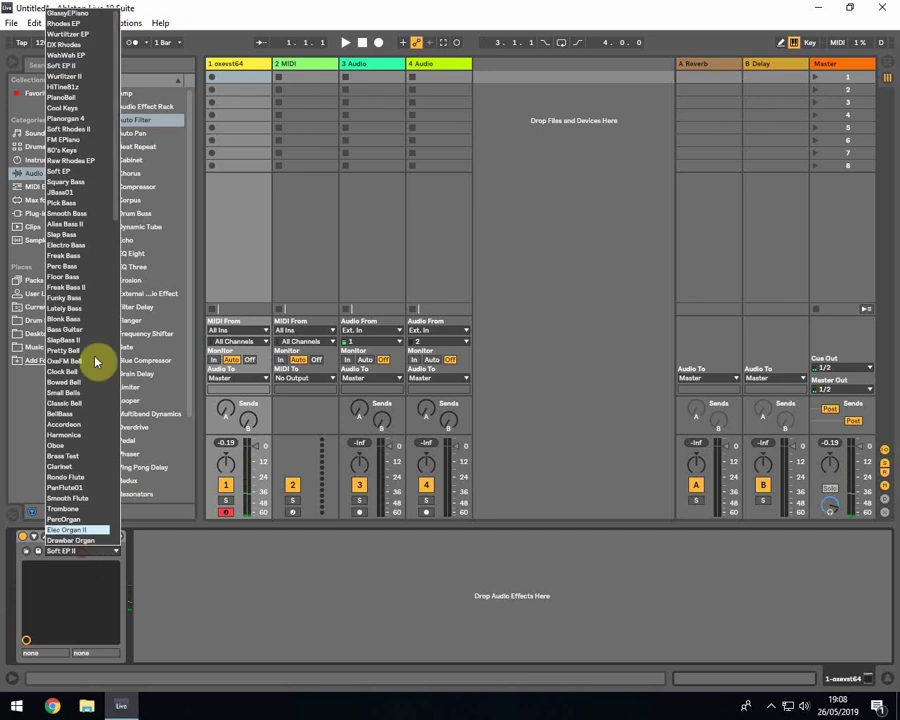
click(97, 108)
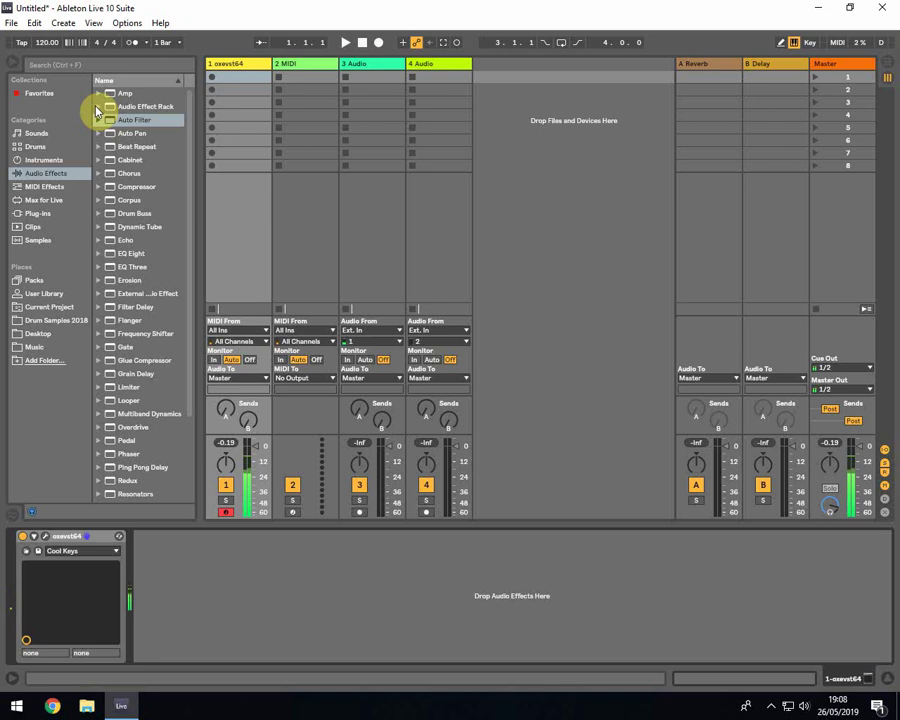
click(81, 556)
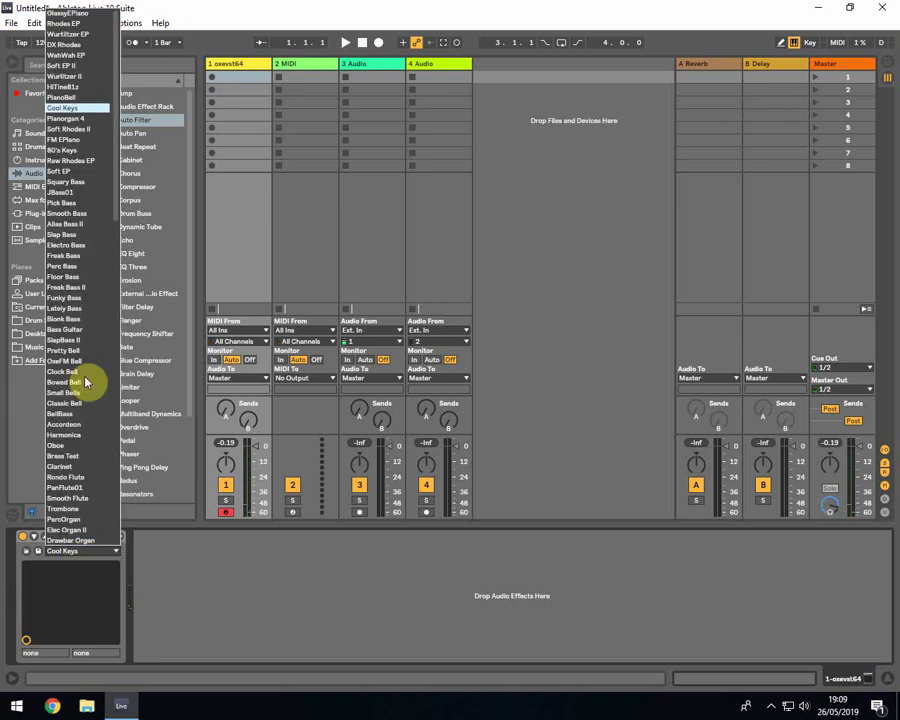
click(73, 152)
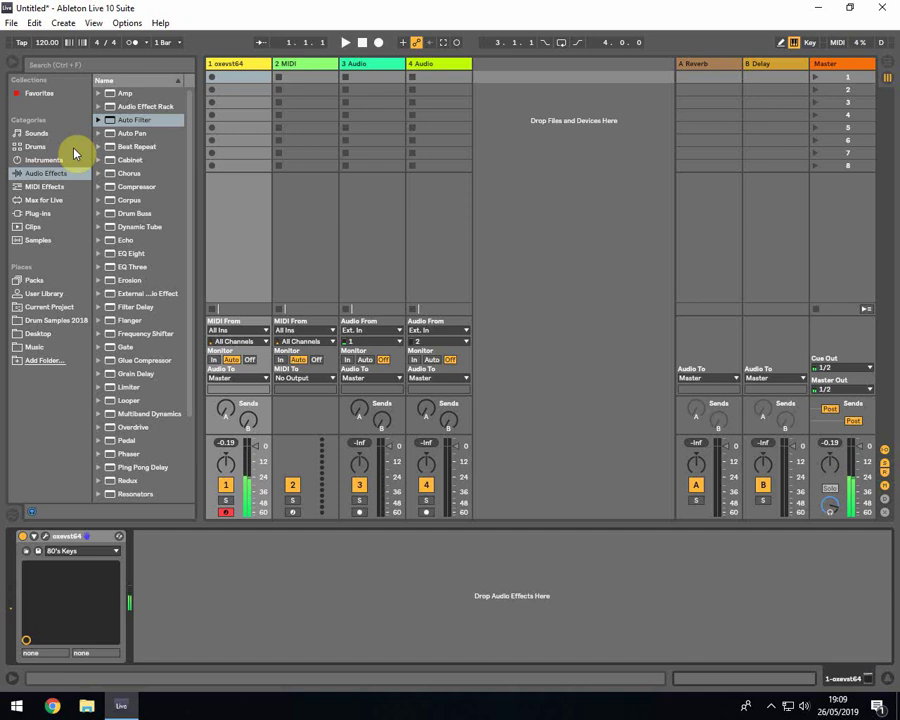
Load the Squary Bass preset from the oxevst64 preset list.
click(77, 551)
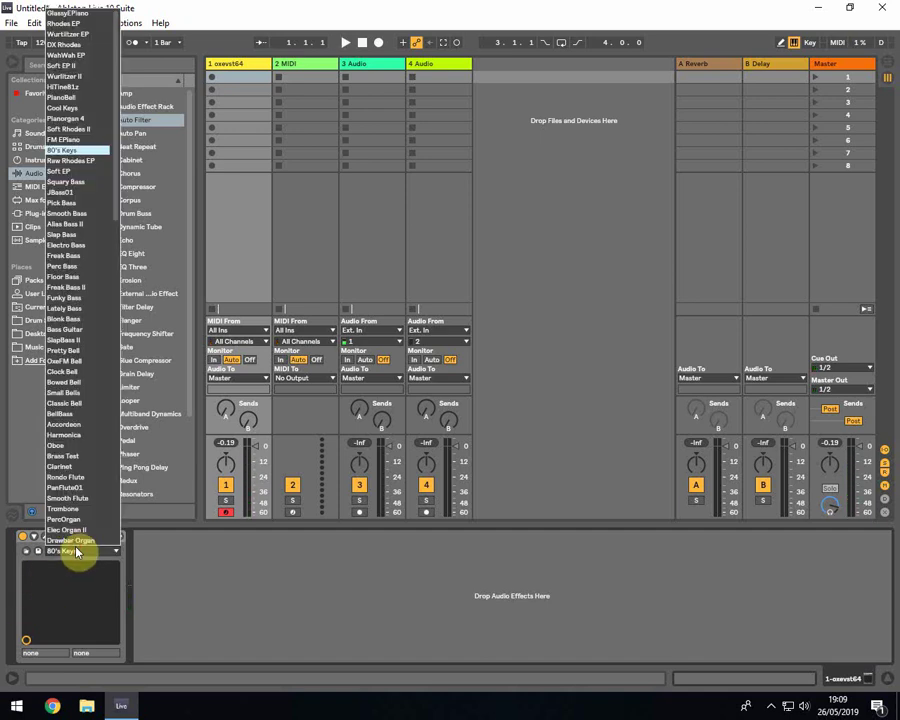
click(76, 183)
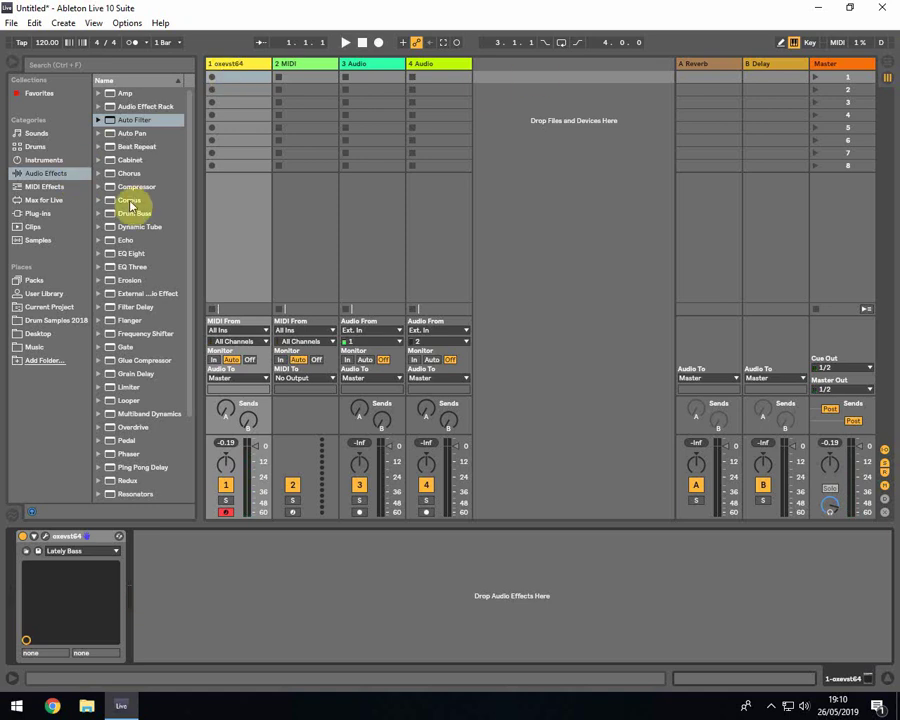
Place EH_Drum Loop 03 from Drum Samples 2018 > 130 bpm on track 3 and launch it.
click(36, 321)
click(98, 160)
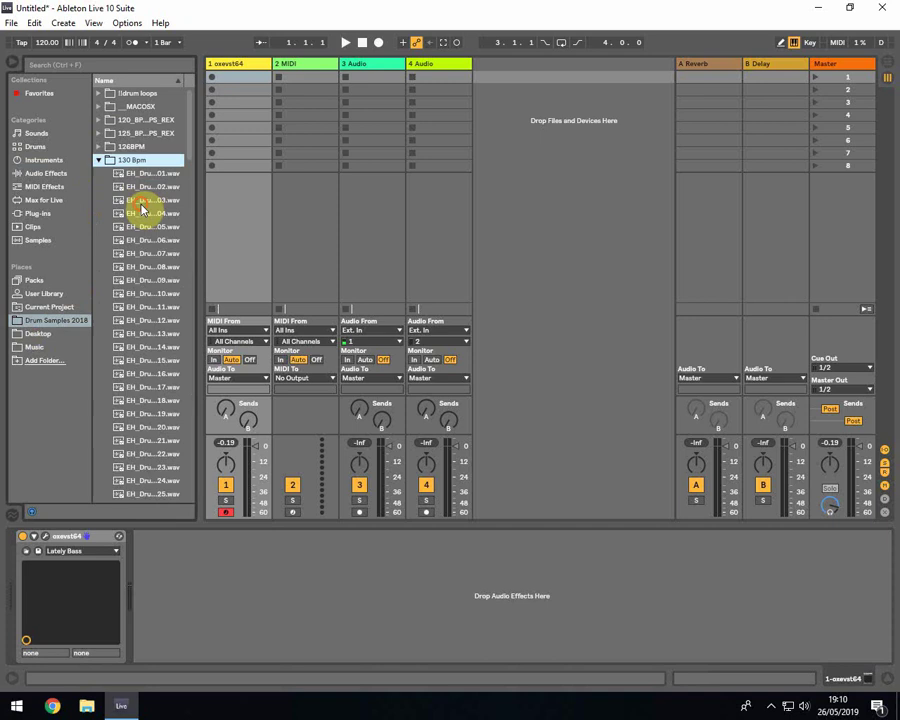
drag(144, 200, 346, 77)
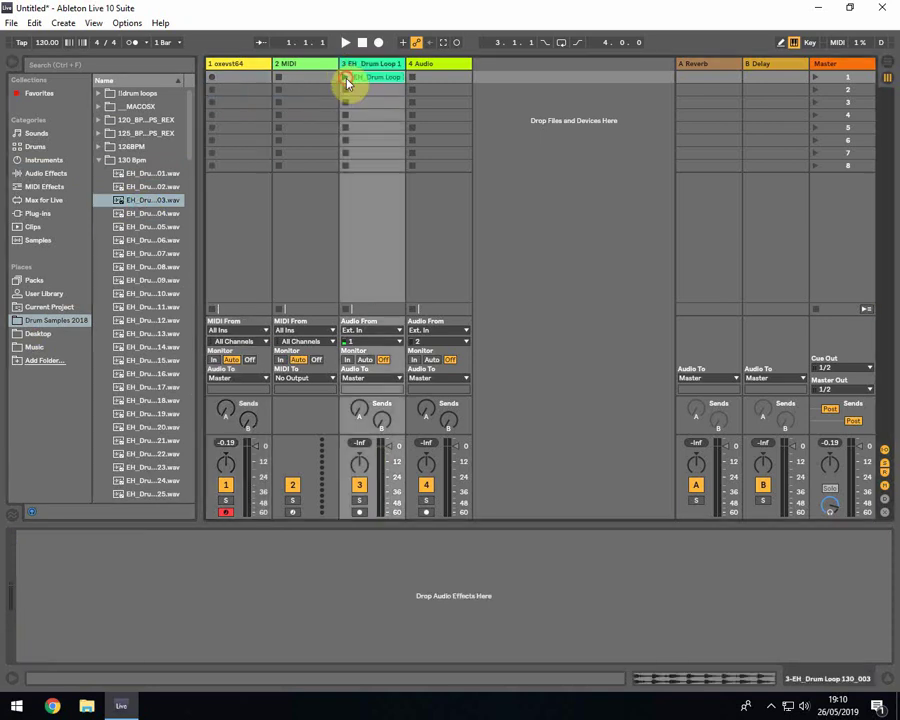
click(345, 78)
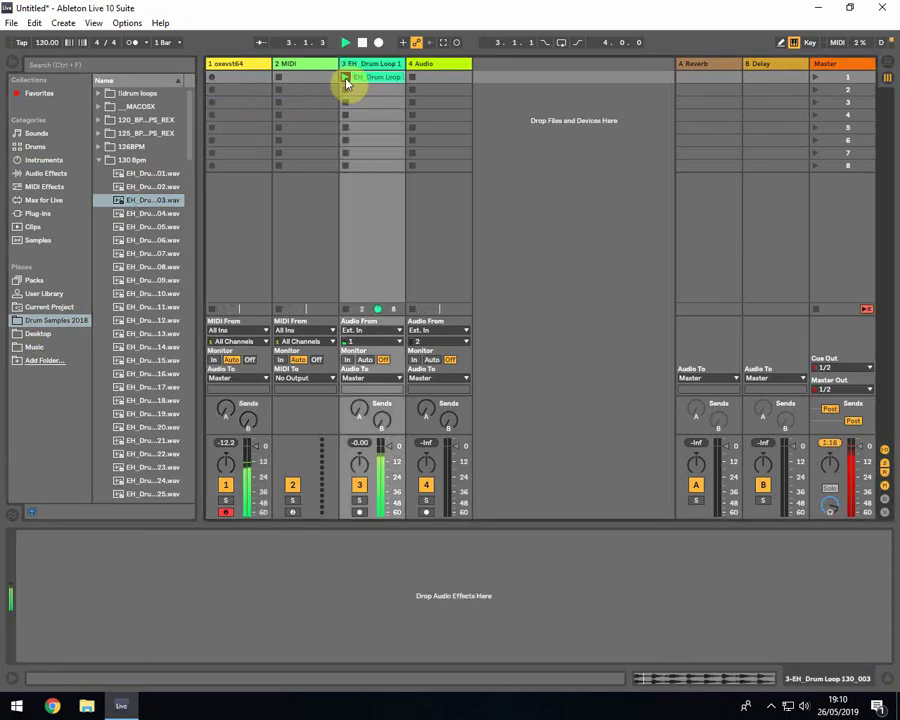
Lower the volume, stop playback, and delete the drum loop clip from track 3.
drag(856, 444, 856, 465)
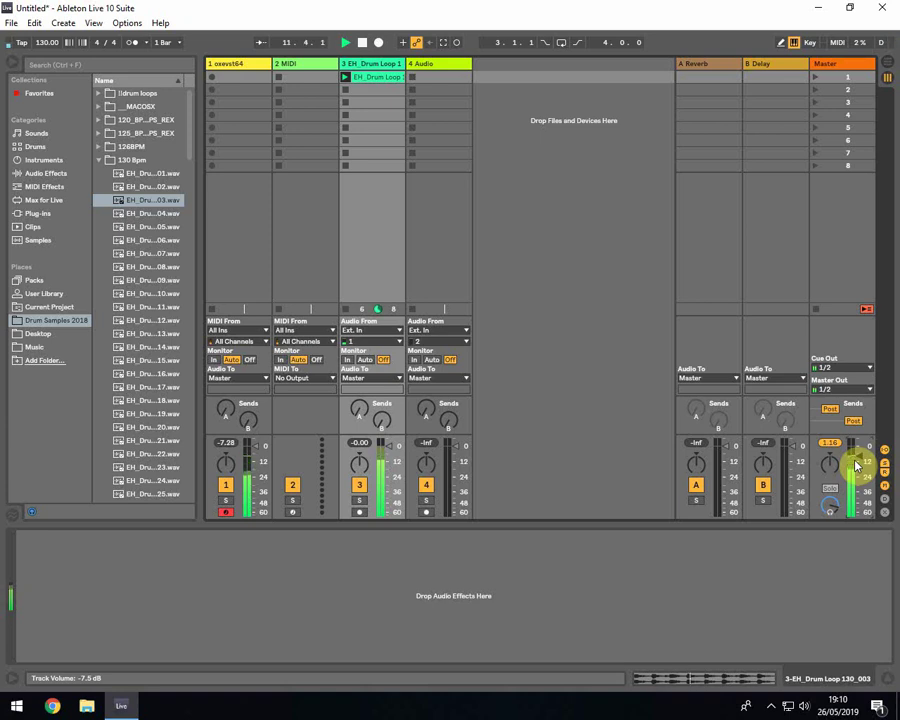
key(space)
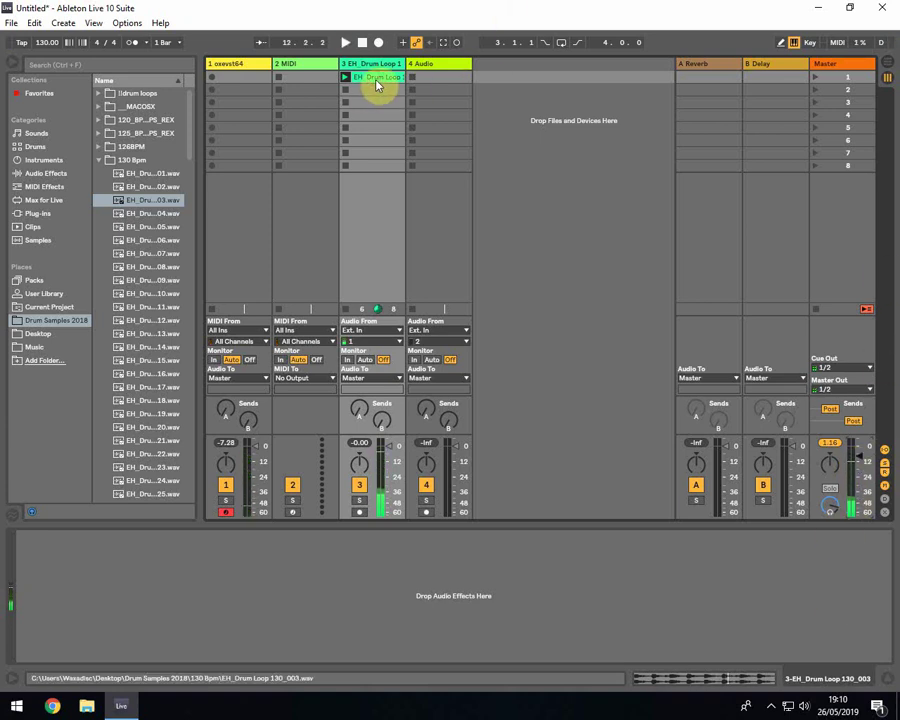
key(Delete)
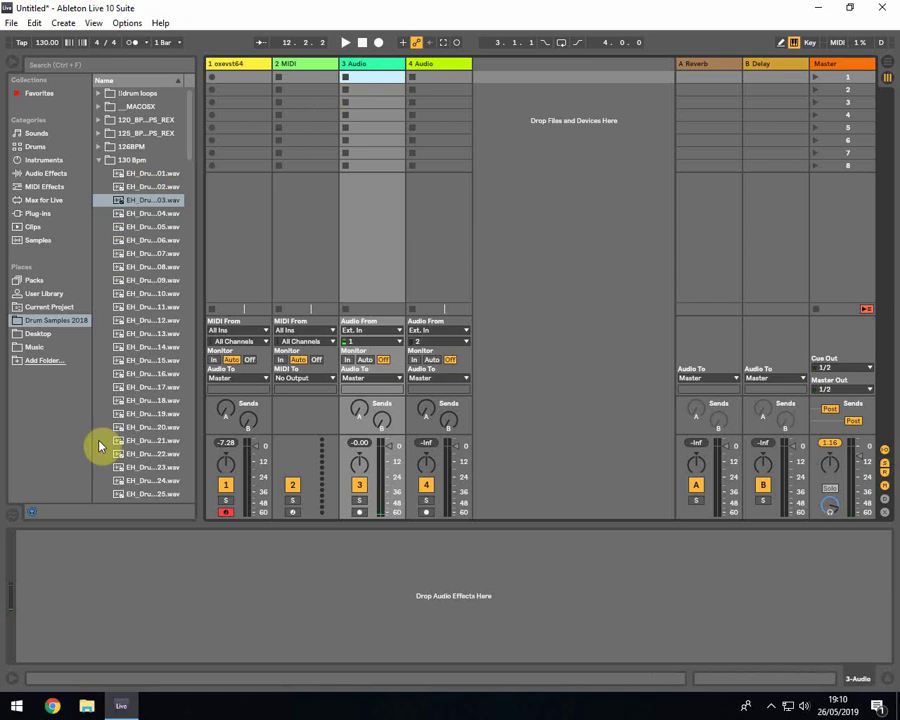
Select track 1 and try the Drawbar Organ, then Gypsy Organ presets.
click(231, 64)
click(75, 551)
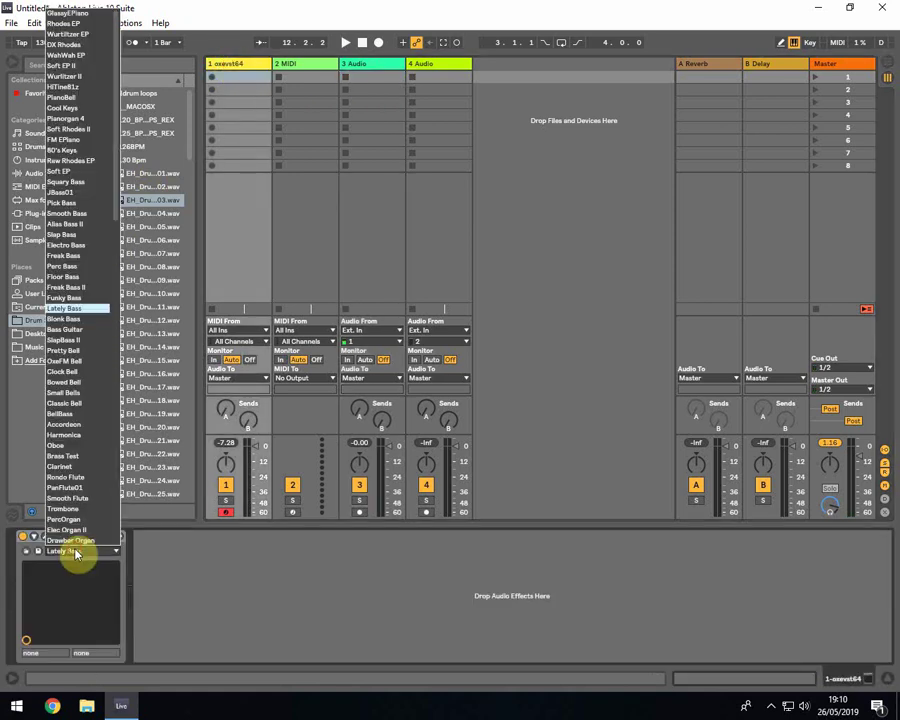
click(75, 553)
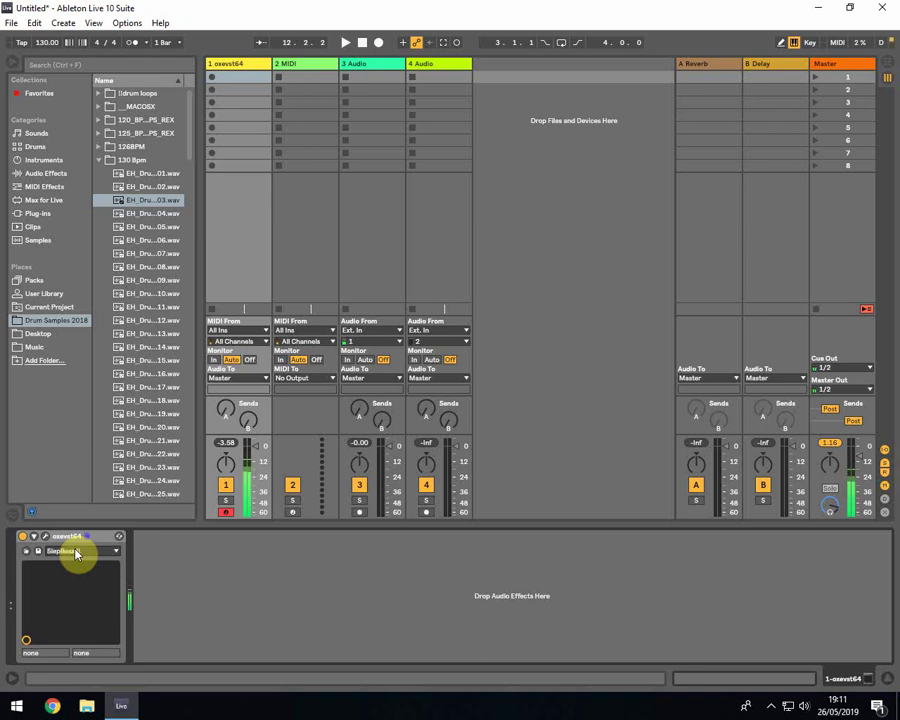
click(75, 553)
scroll(75, 553, down, 2)
click(75, 553)
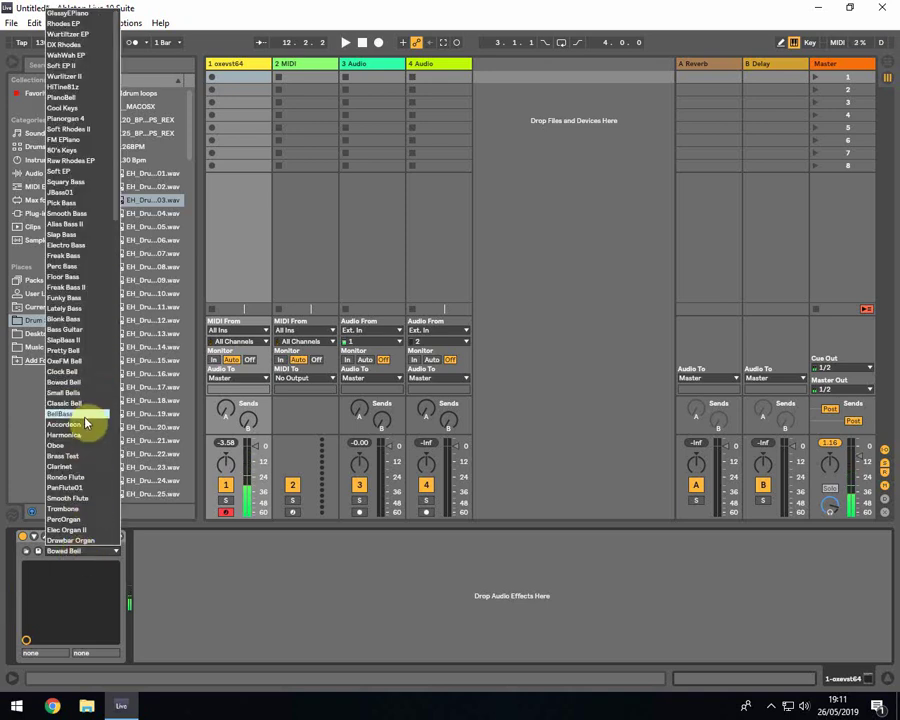
scroll(80, 472, down, 3)
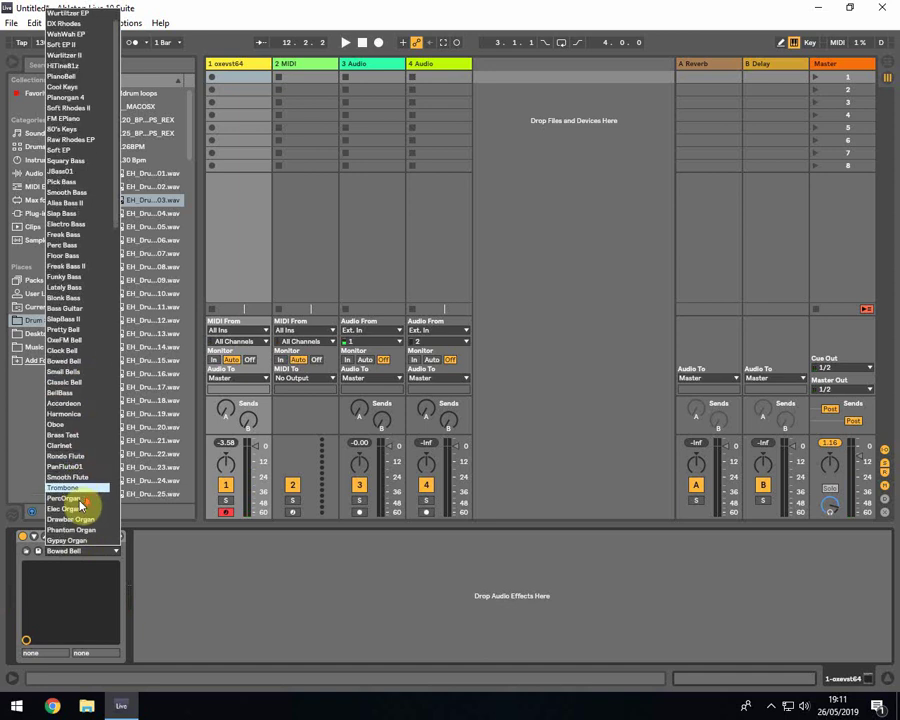
click(80, 447)
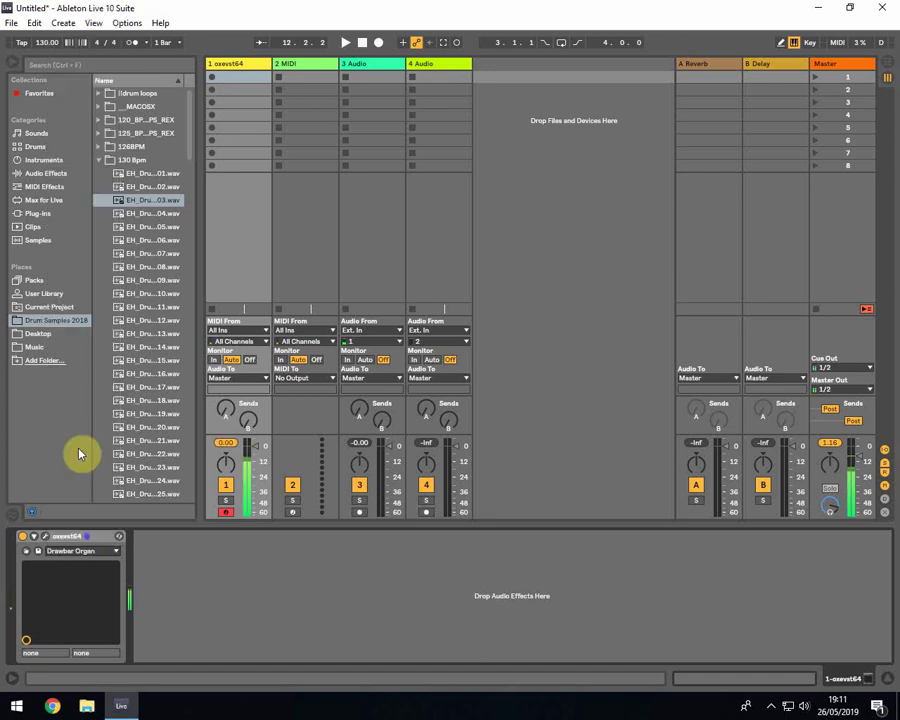
click(84, 550)
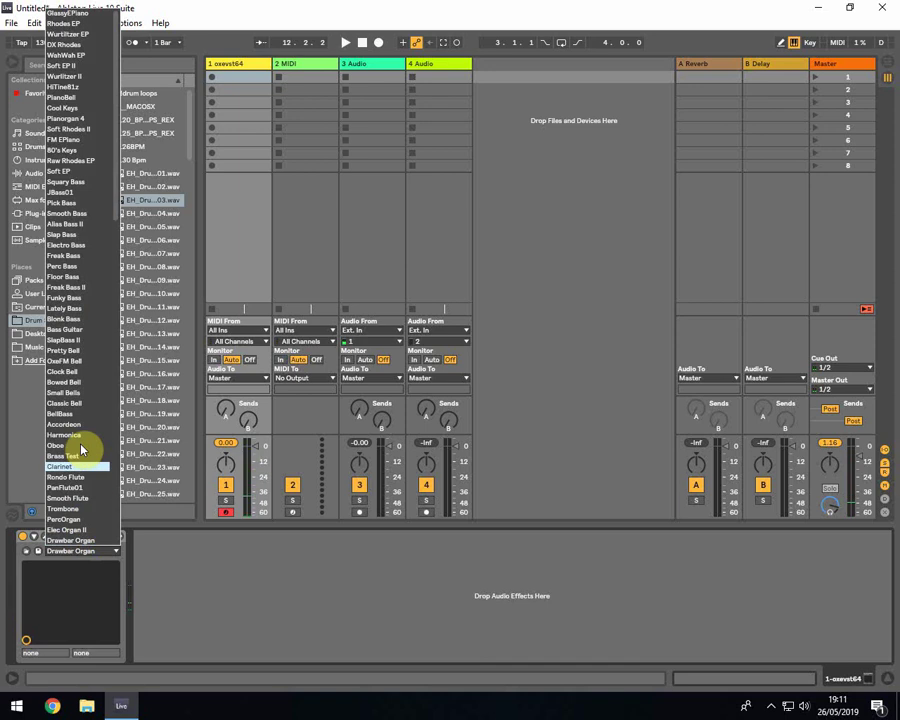
scroll(84, 430, down, 4)
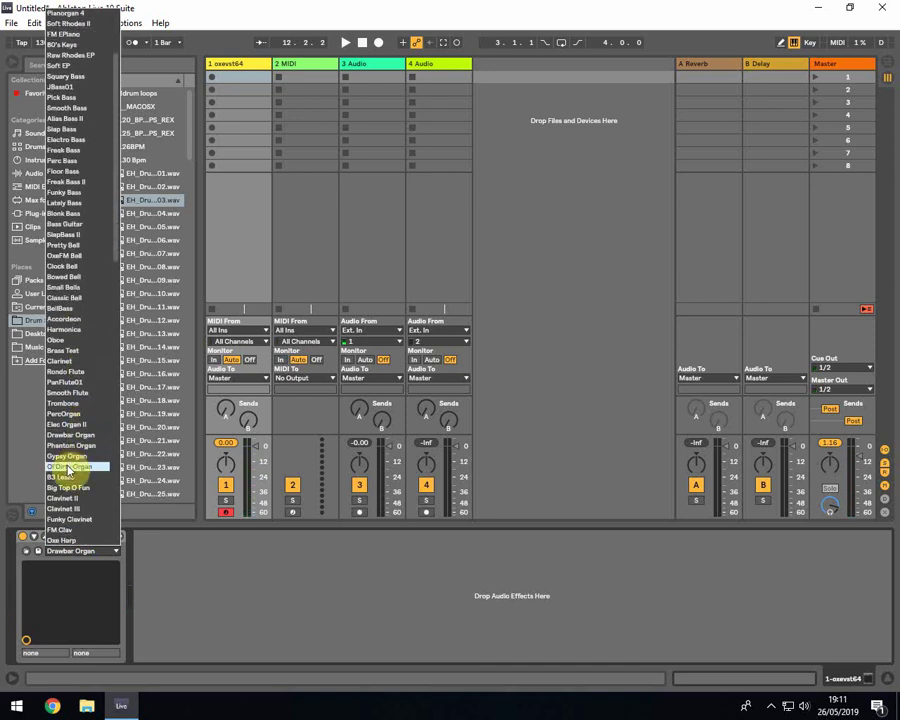
click(68, 458)
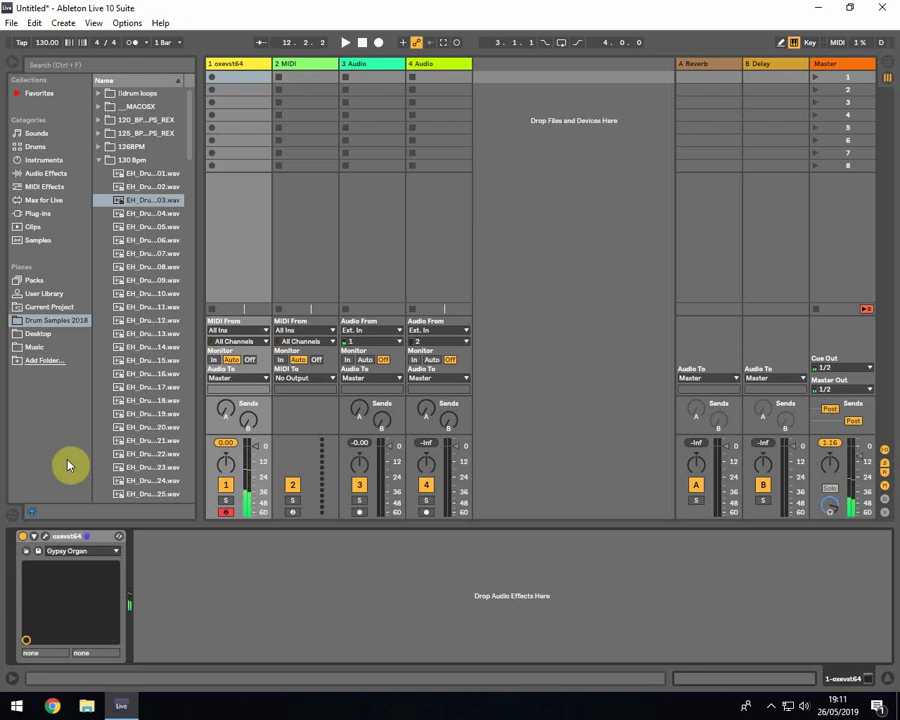
Try Ol'Dirty Organ, then settle on the B3 Leslie preset.
click(65, 551)
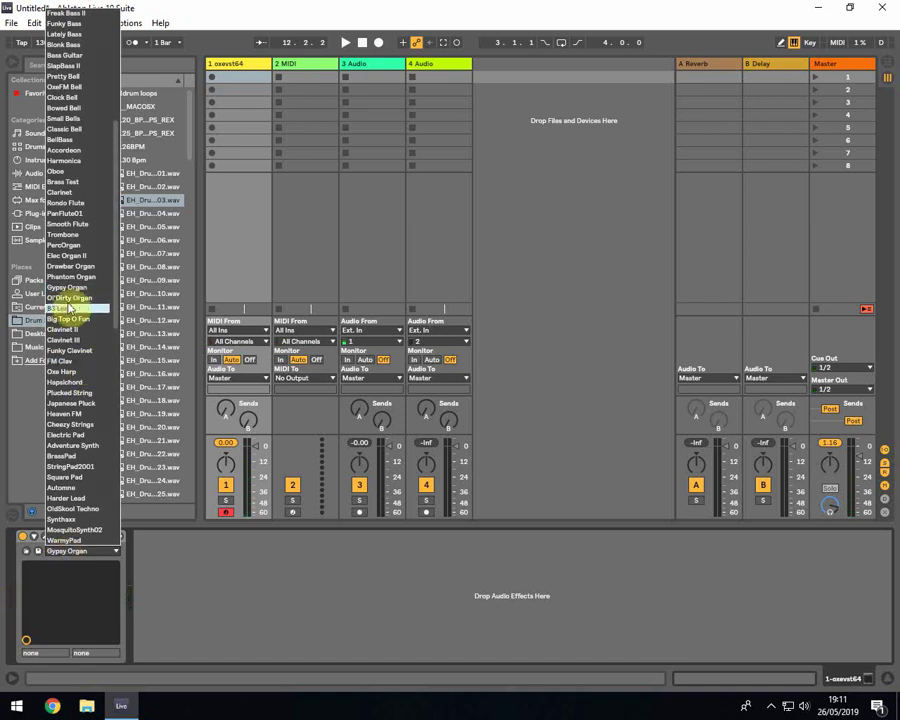
click(69, 298)
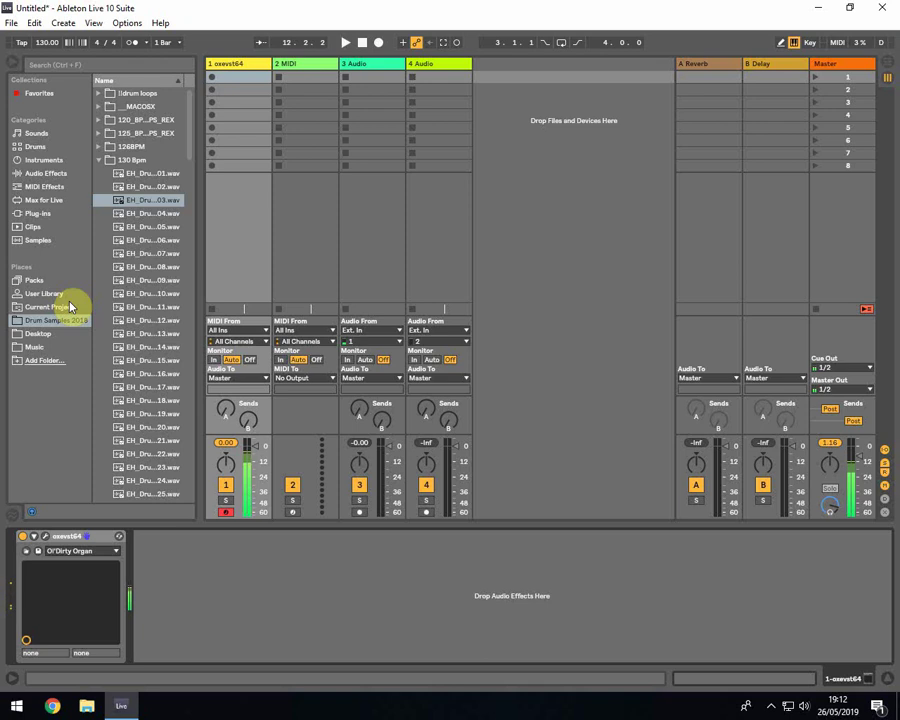
click(70, 551)
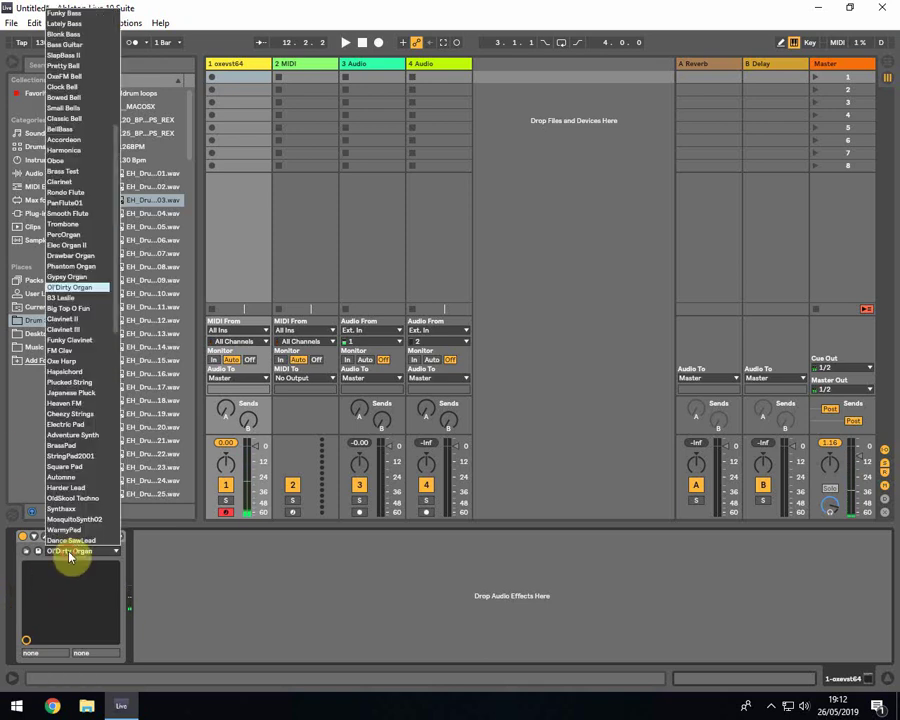
click(64, 298)
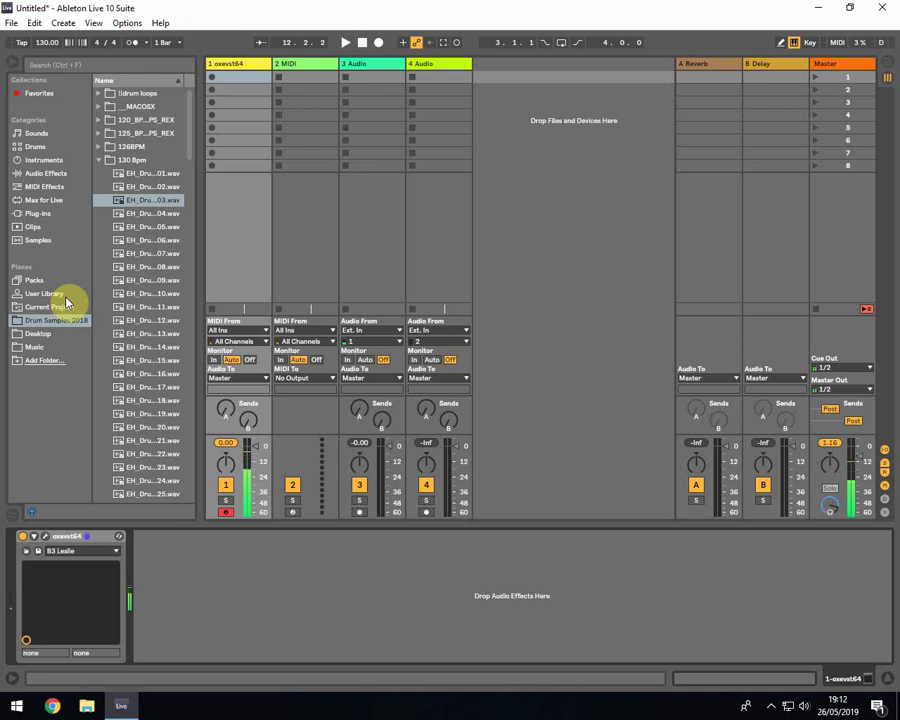
Load Clavinet III, Oxe Harp and Plucked String, then advance two presets with the Down key.
click(104, 552)
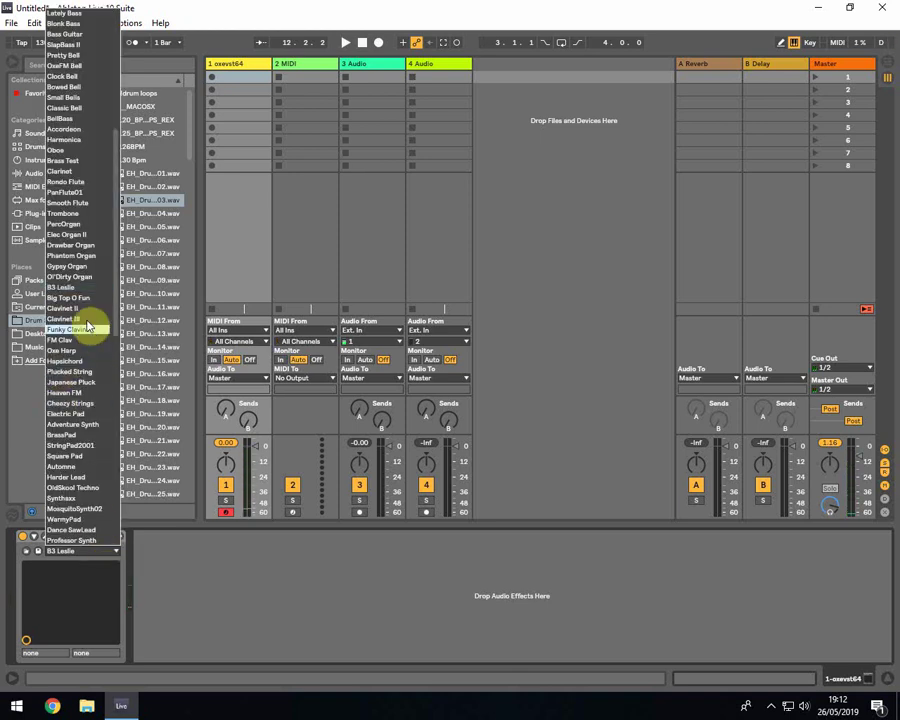
click(82, 320)
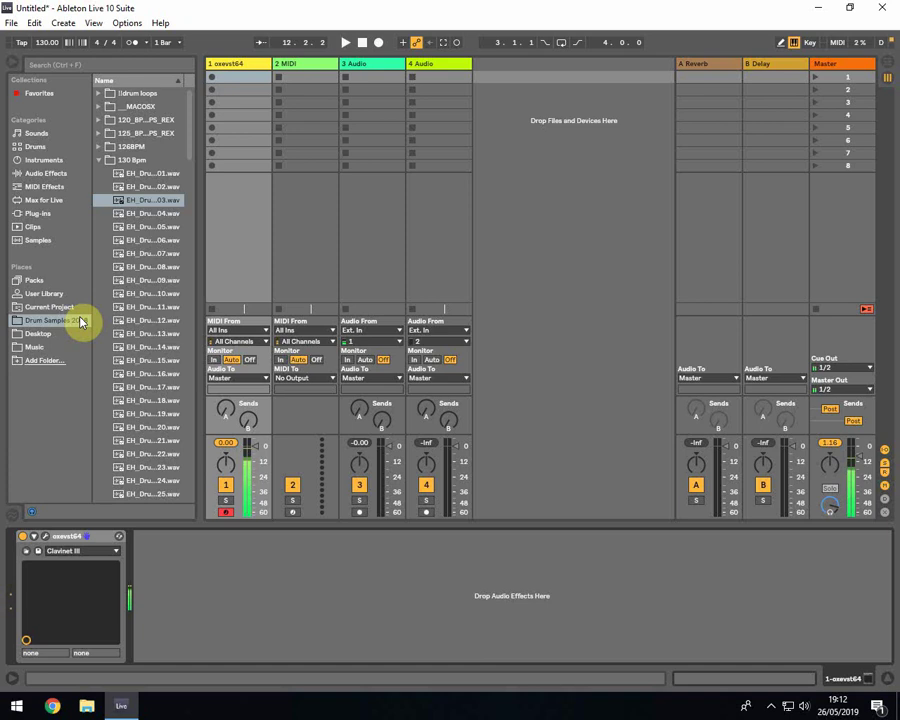
click(104, 553)
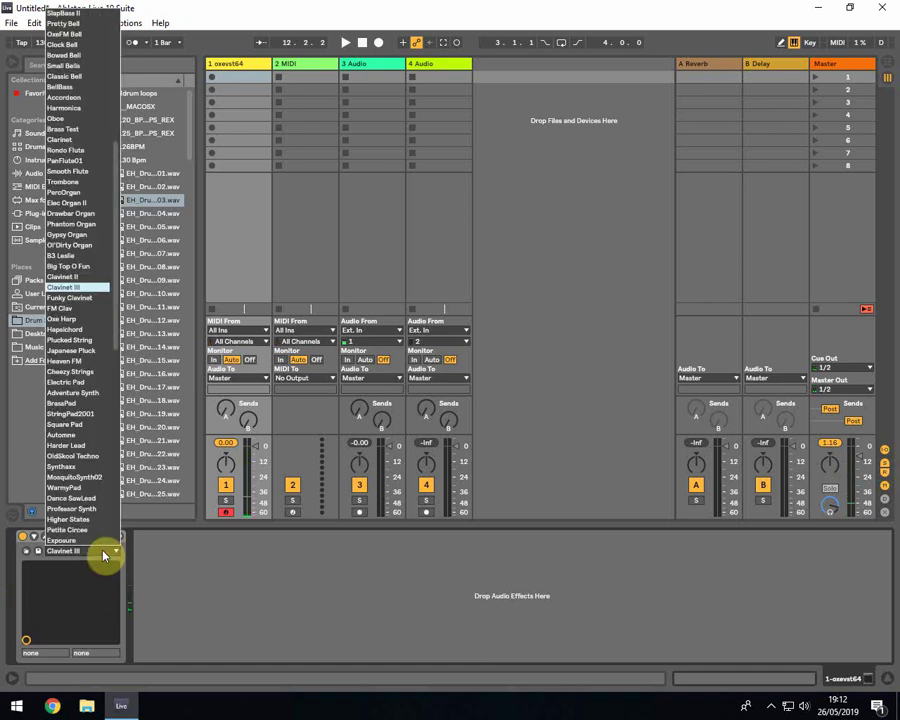
click(73, 322)
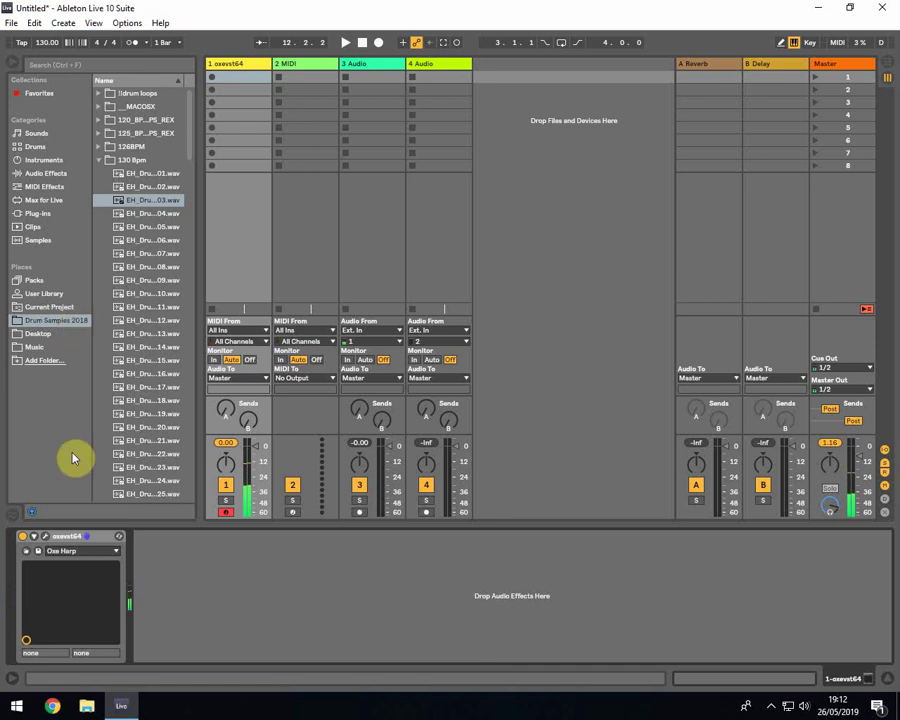
click(90, 550)
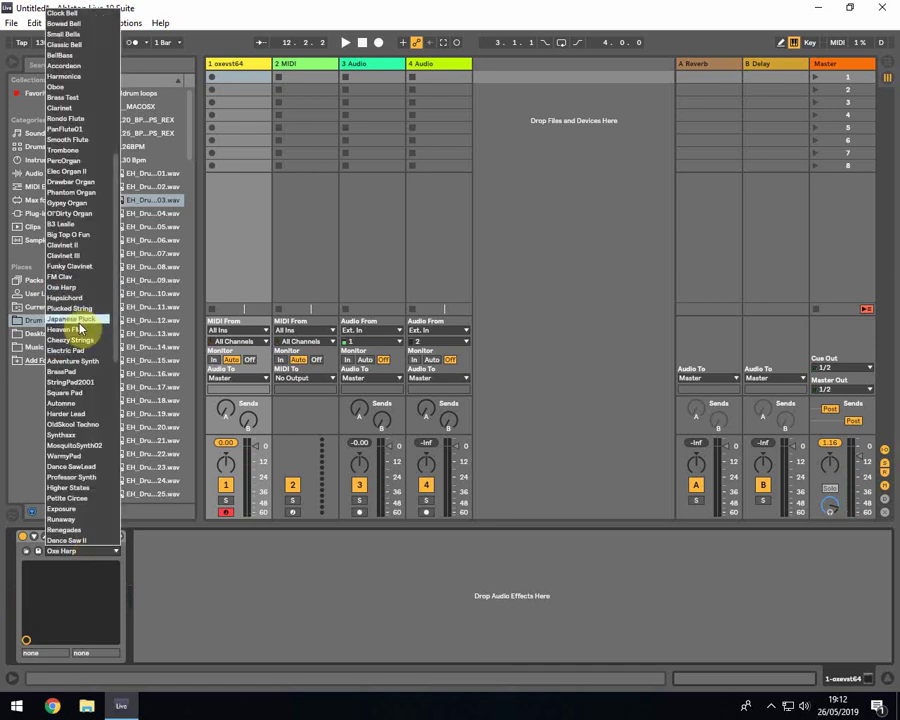
click(80, 309)
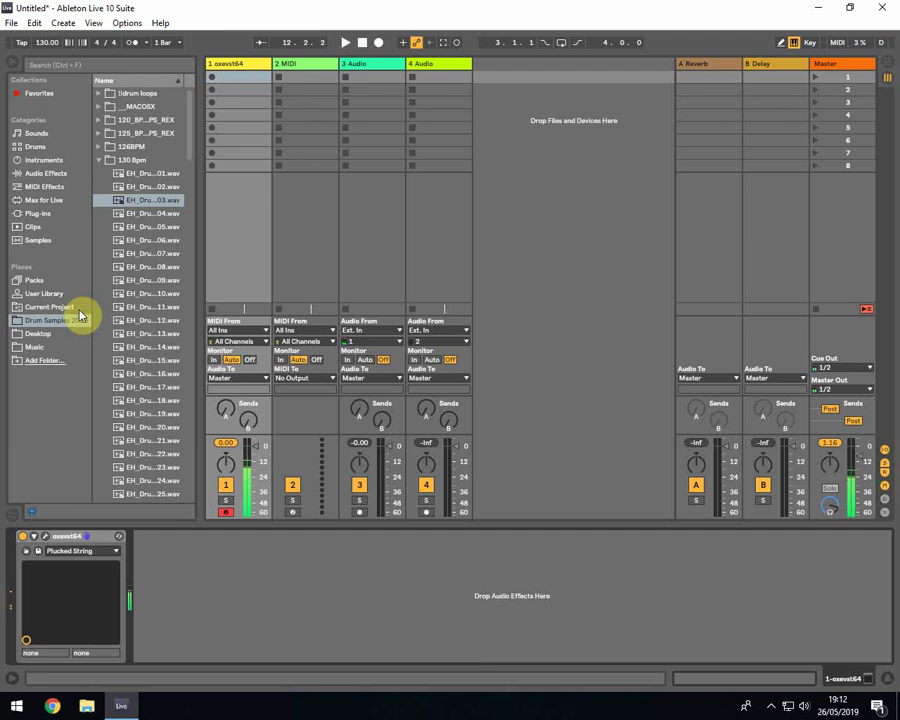
key(Down)
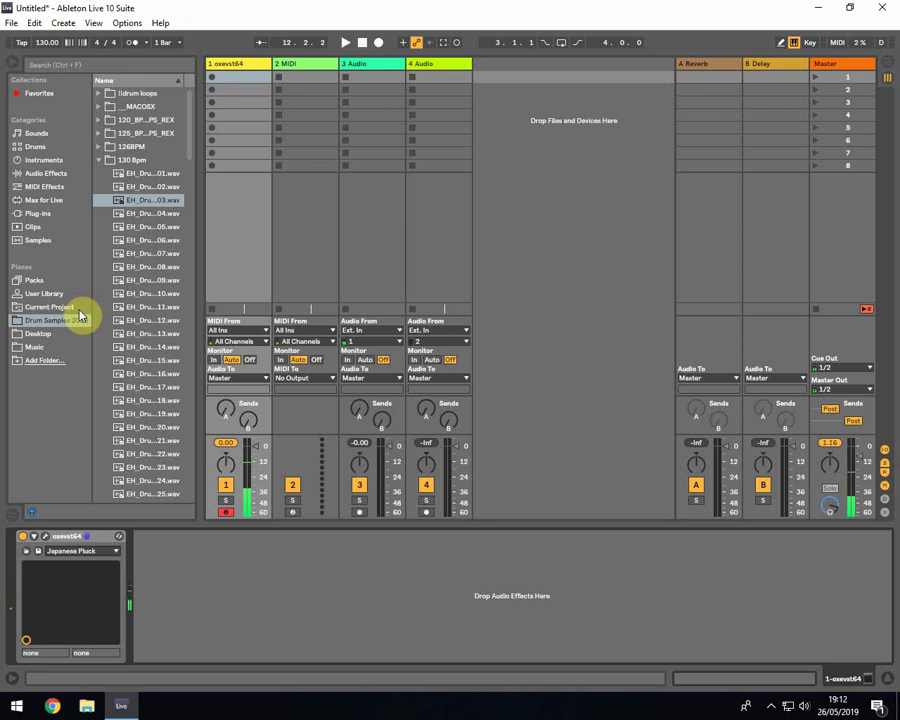
key(Down)
key(Down)
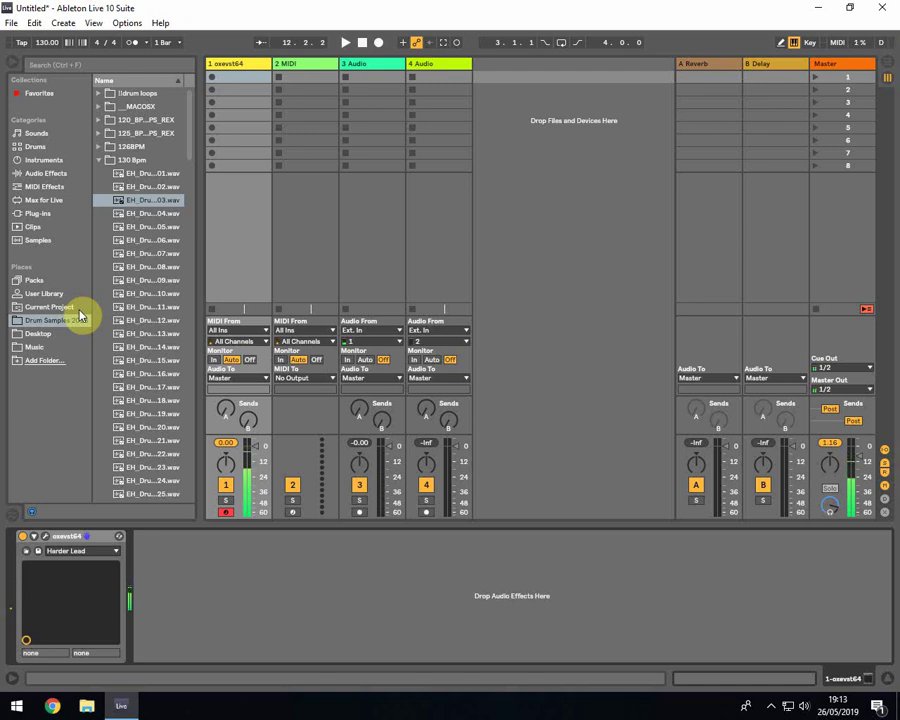
Load OldSkool Techno, WarmyPad, Dance Saw II, then Basstronic from the oxevst64 preset list.
click(82, 553)
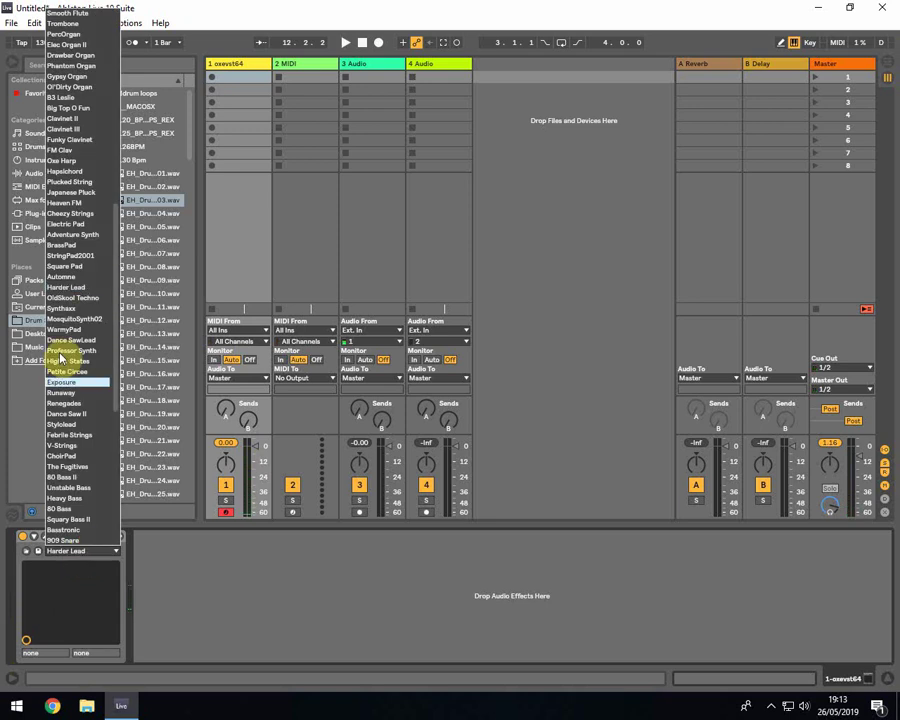
click(86, 303)
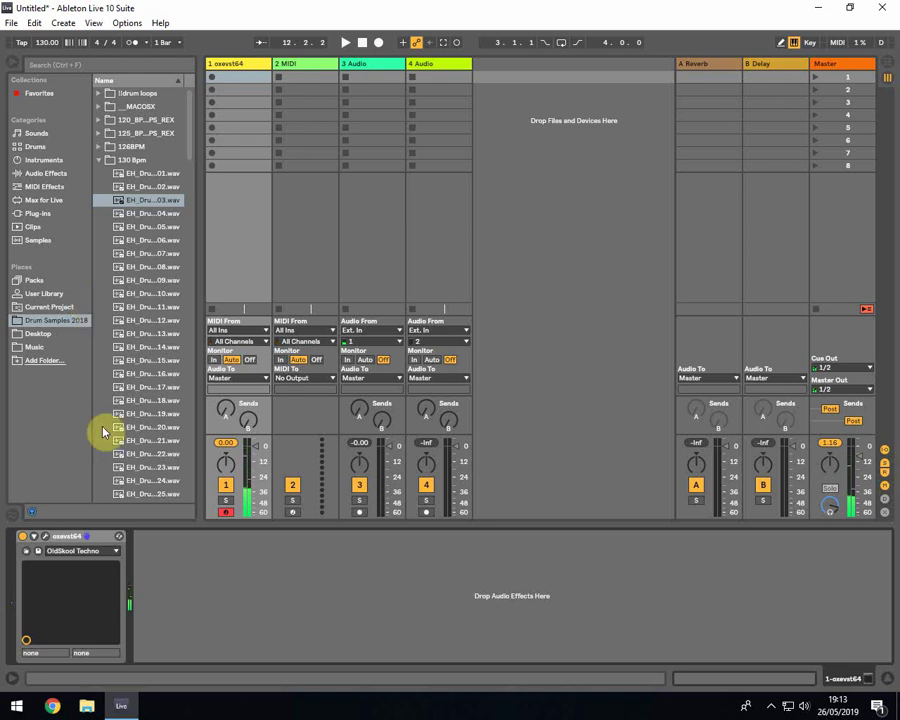
click(80, 551)
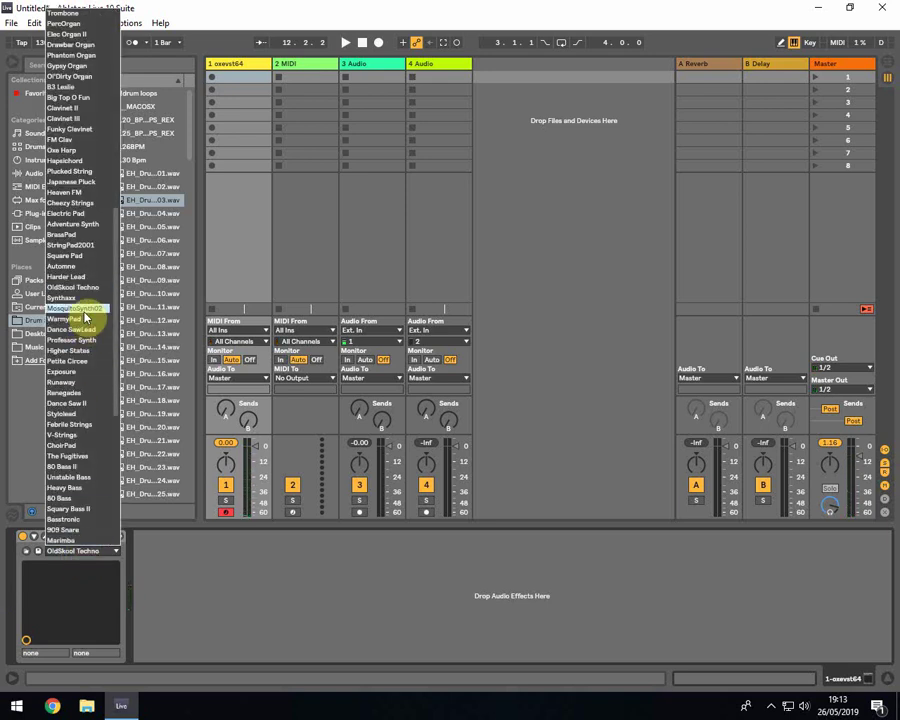
click(80, 319)
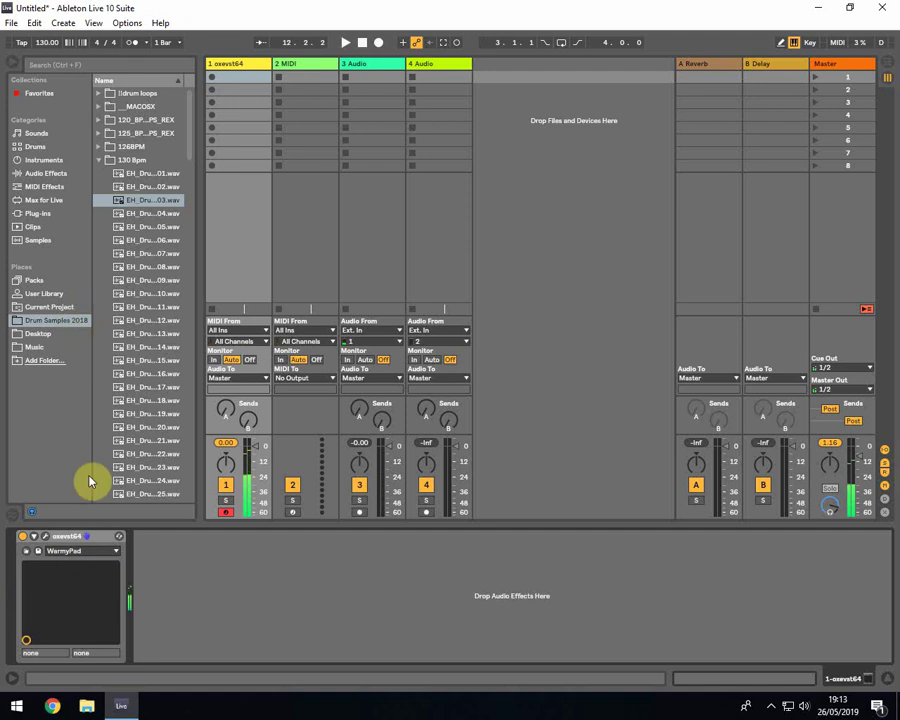
click(80, 551)
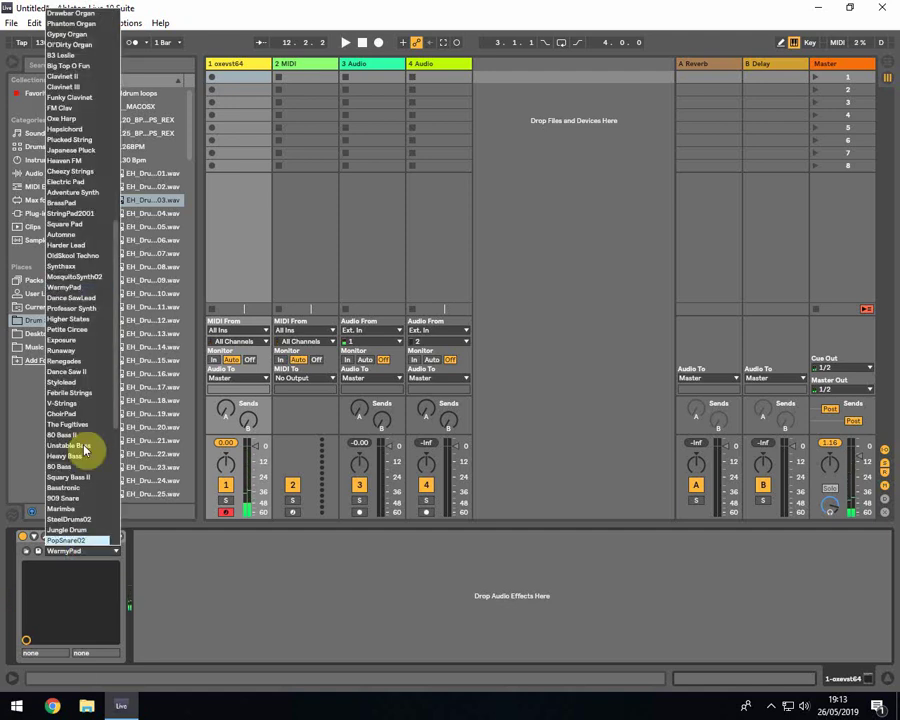
click(78, 375)
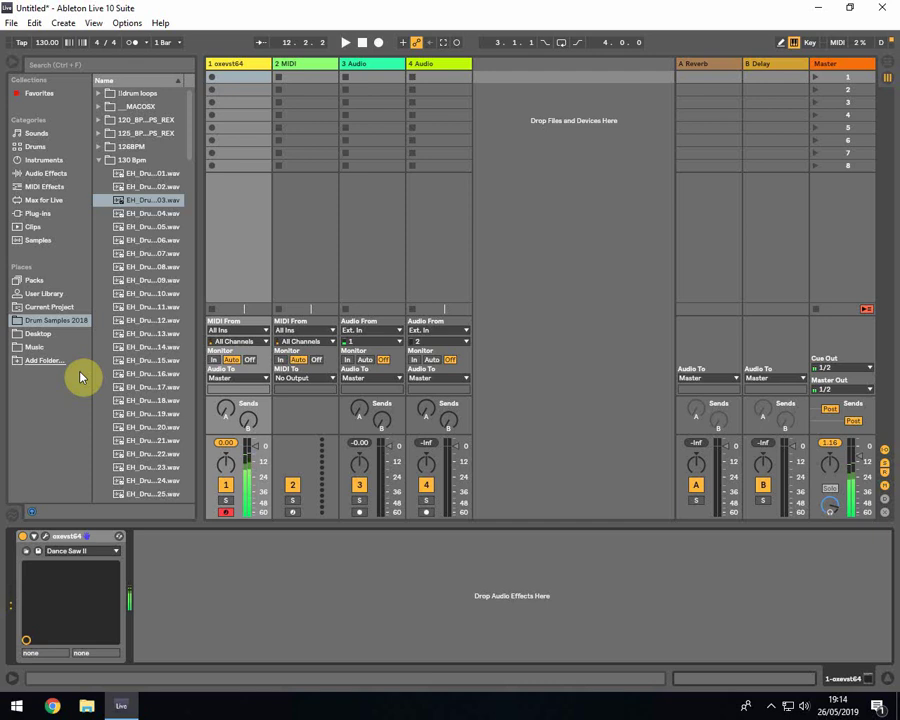
click(92, 551)
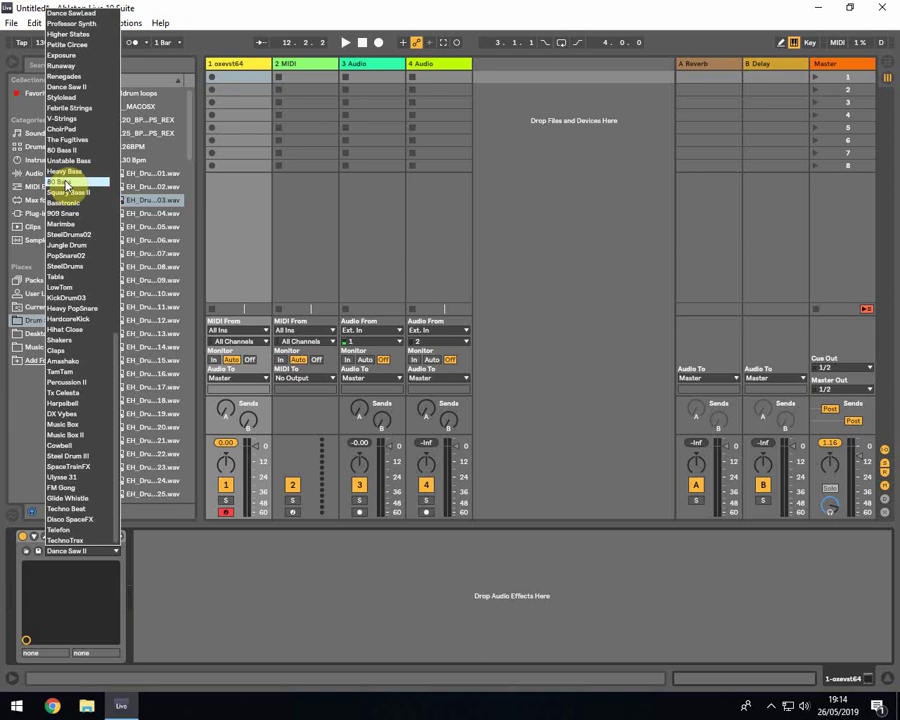
click(64, 203)
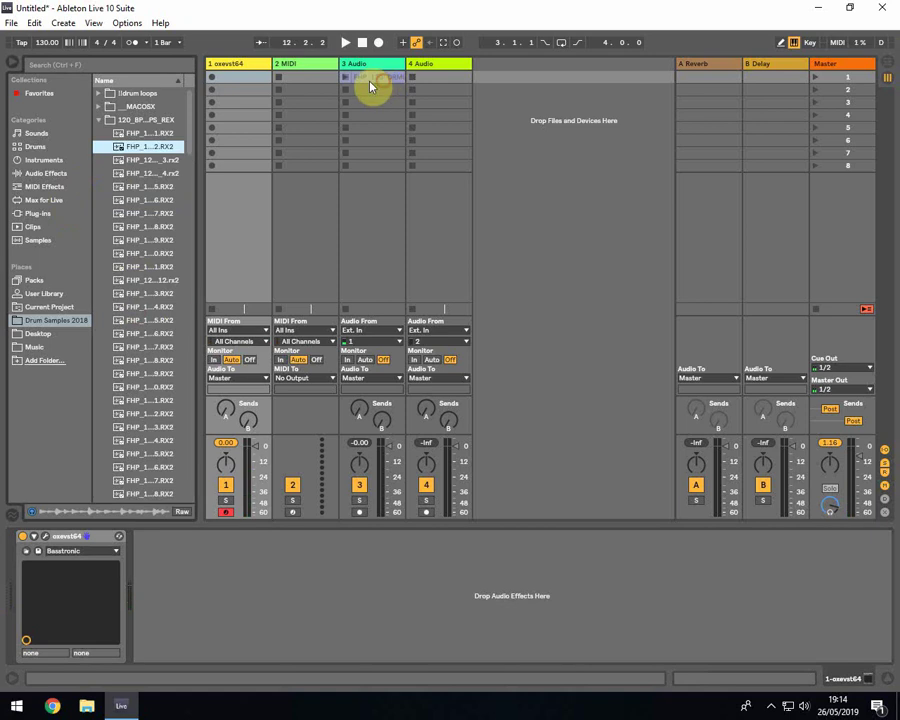
Drop the FHP REX loop into track 3's first slot and launch it.
drag(369, 86, 358, 78)
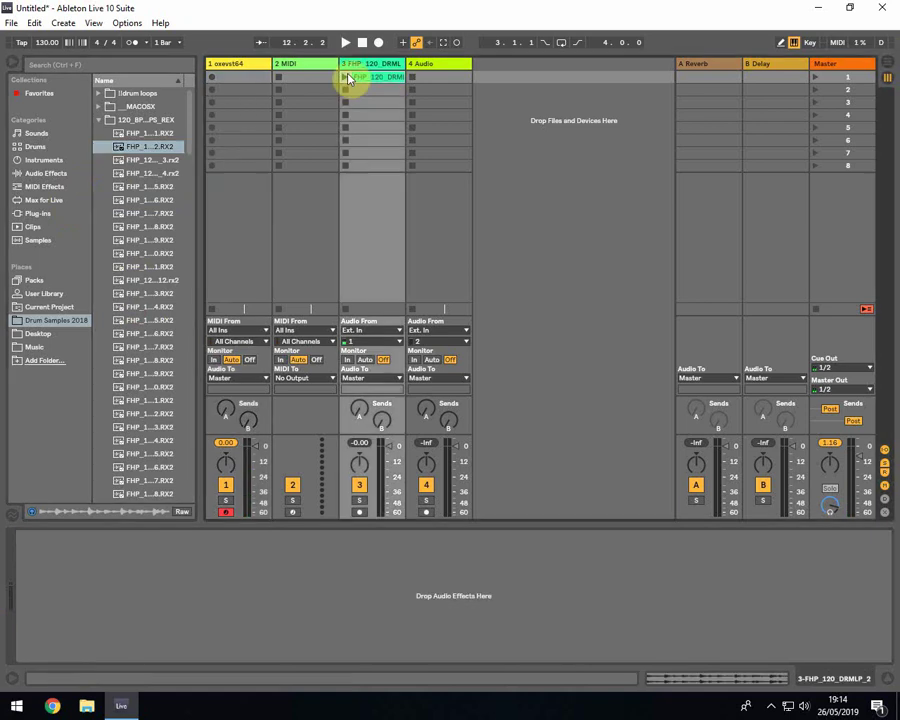
click(345, 77)
click(226, 90)
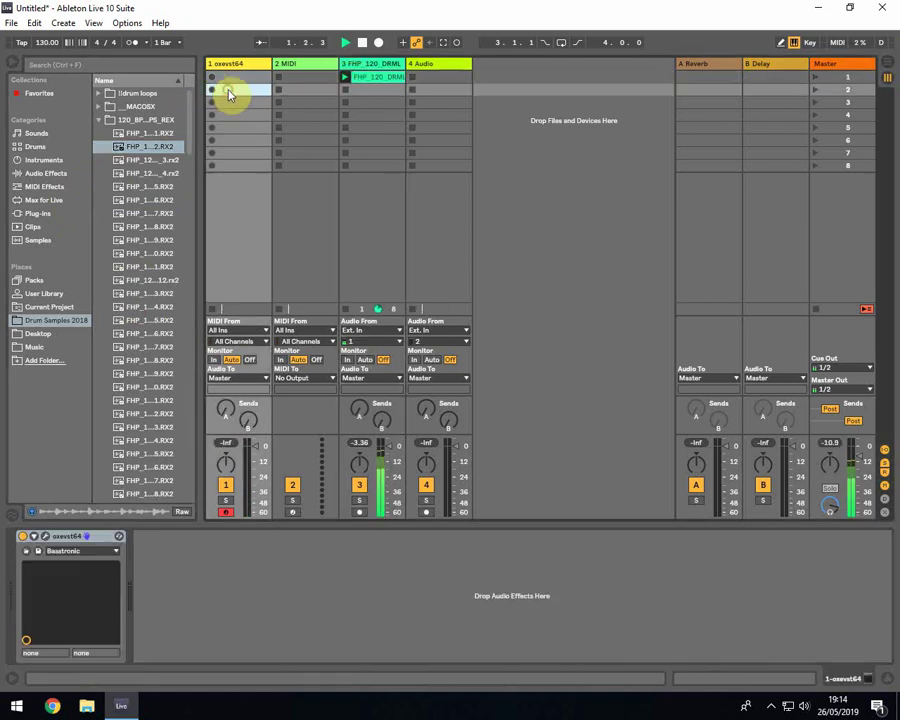
Tap the tempo down to 118 BPM.
click(14, 40)
click(14, 40)
click(14, 40)
click(42, 42)
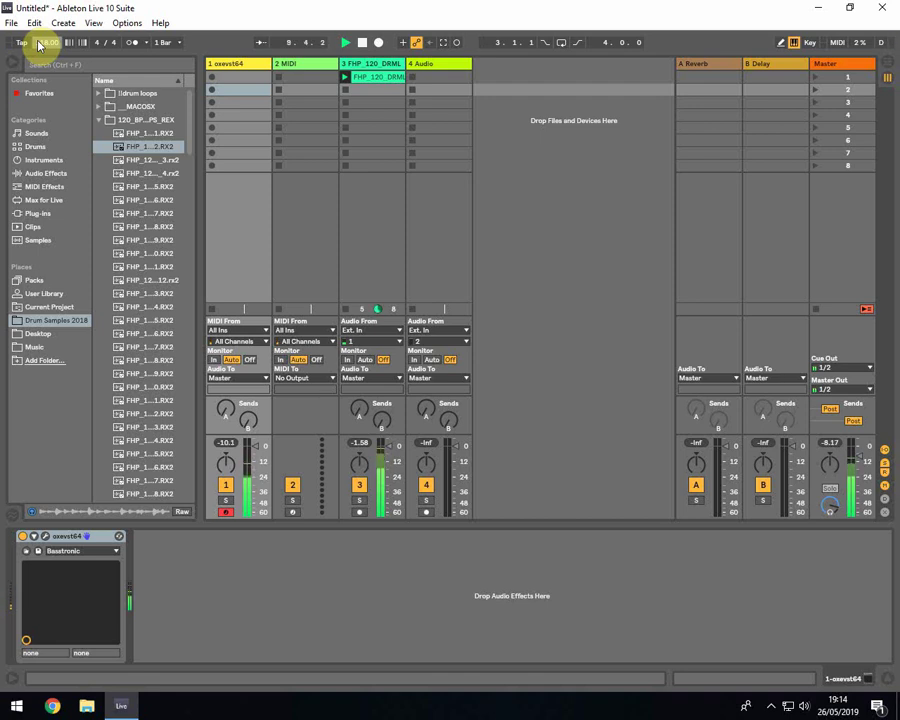
Select track 1's empty fourth slot and load 80 Bass II, 80 Bass, 909 Snare, then Tx Celesta.
click(225, 115)
click(88, 551)
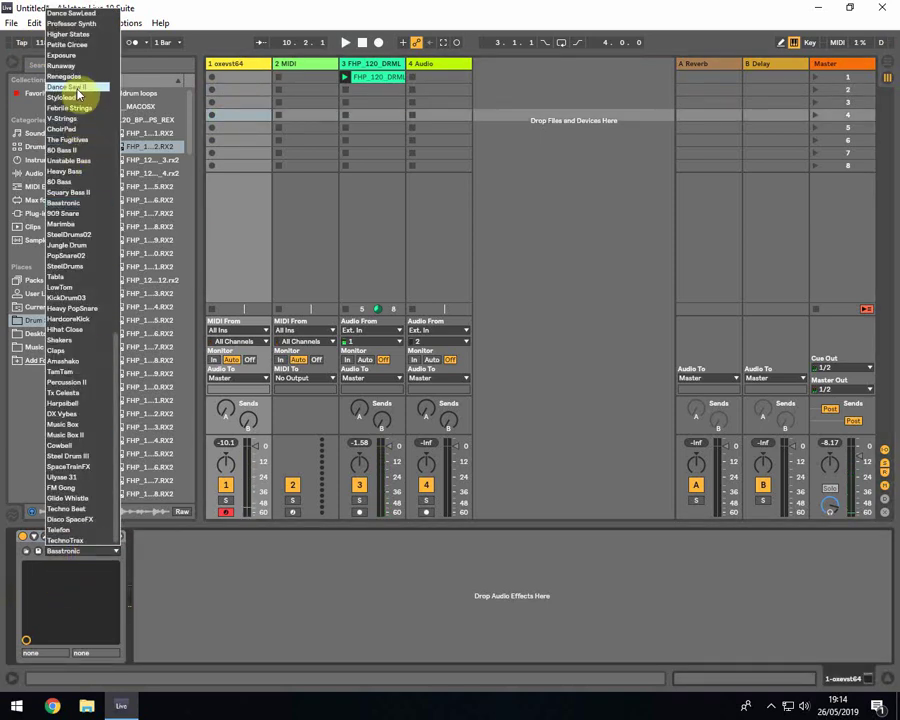
click(64, 150)
click(80, 551)
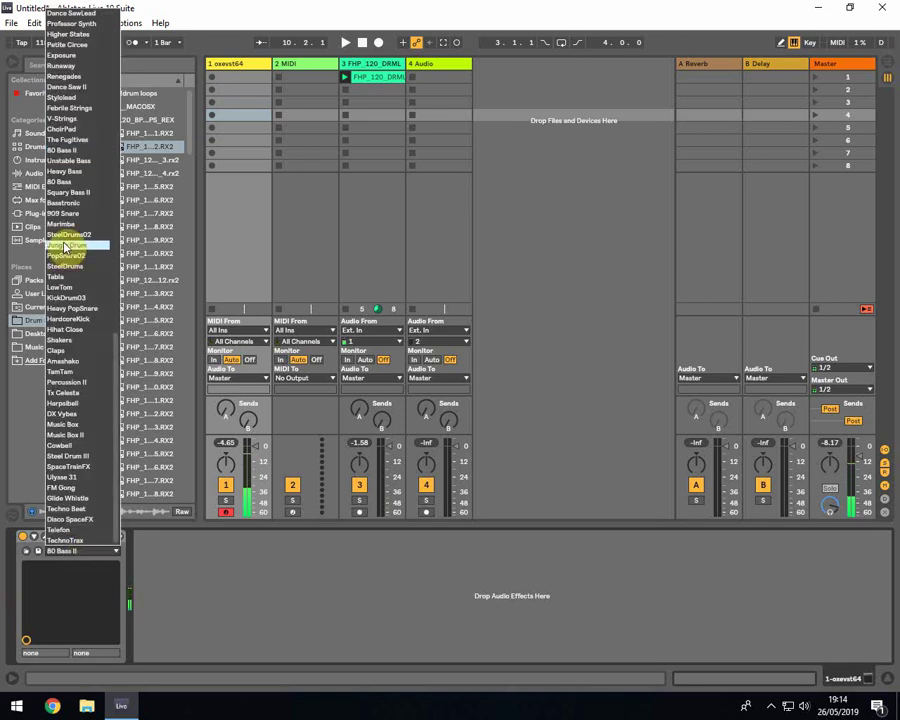
click(70, 185)
click(92, 551)
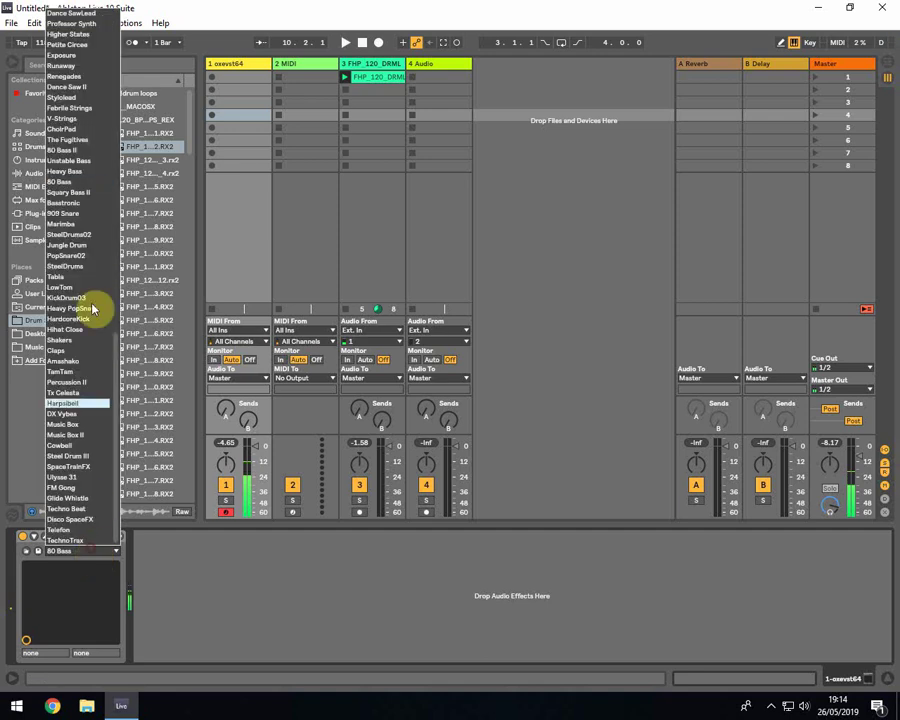
click(86, 216)
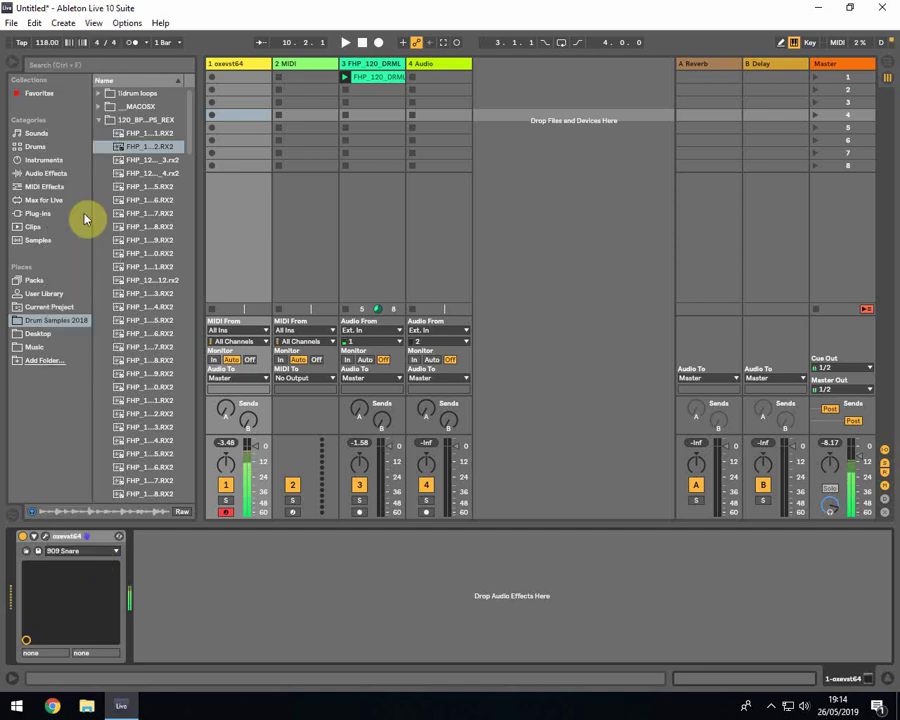
click(94, 553)
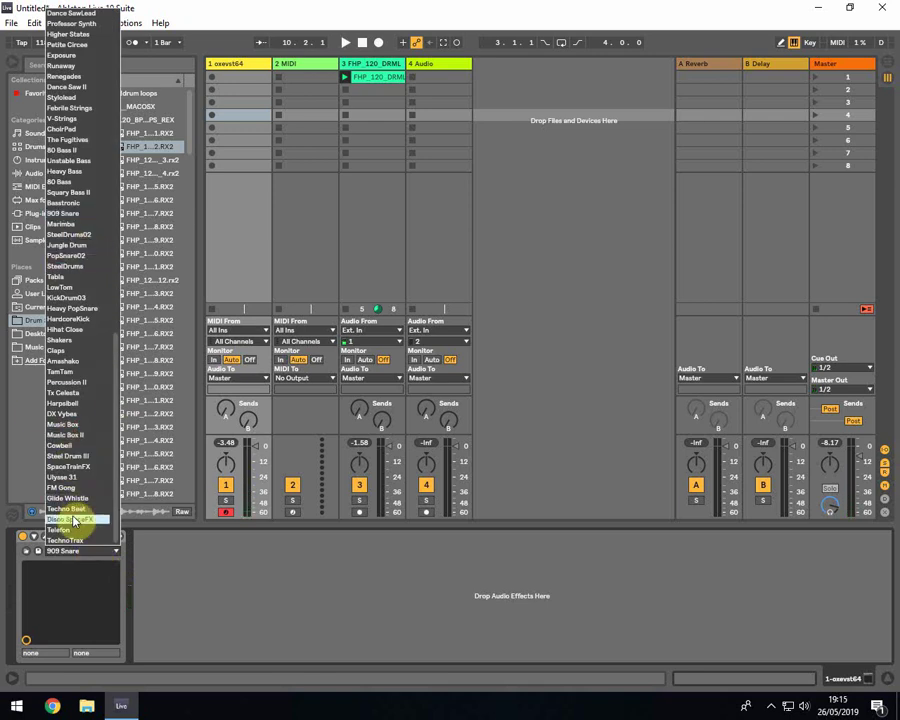
click(75, 394)
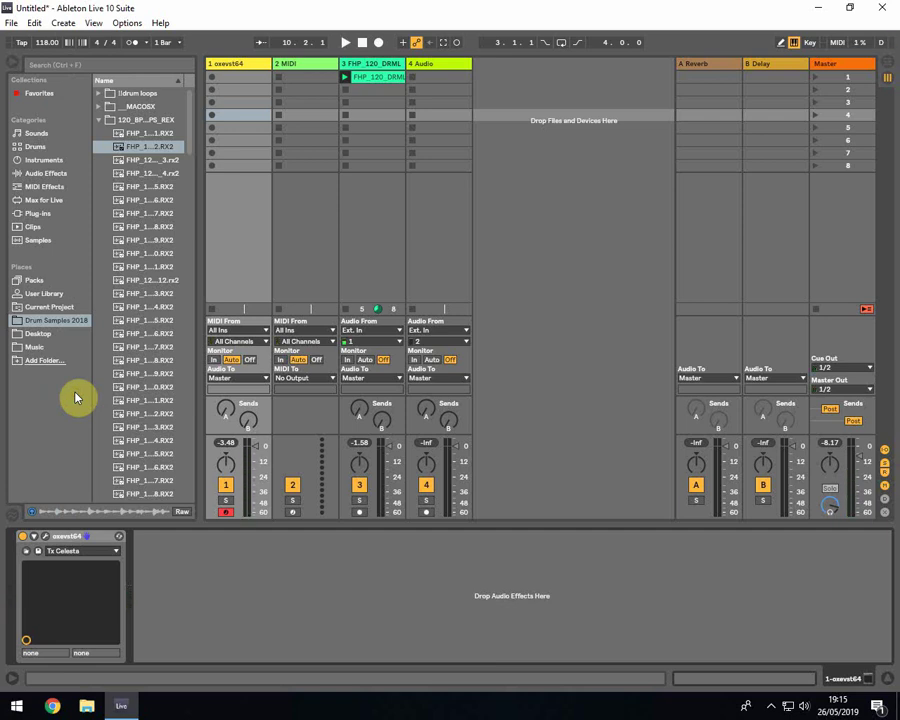
click(44, 537)
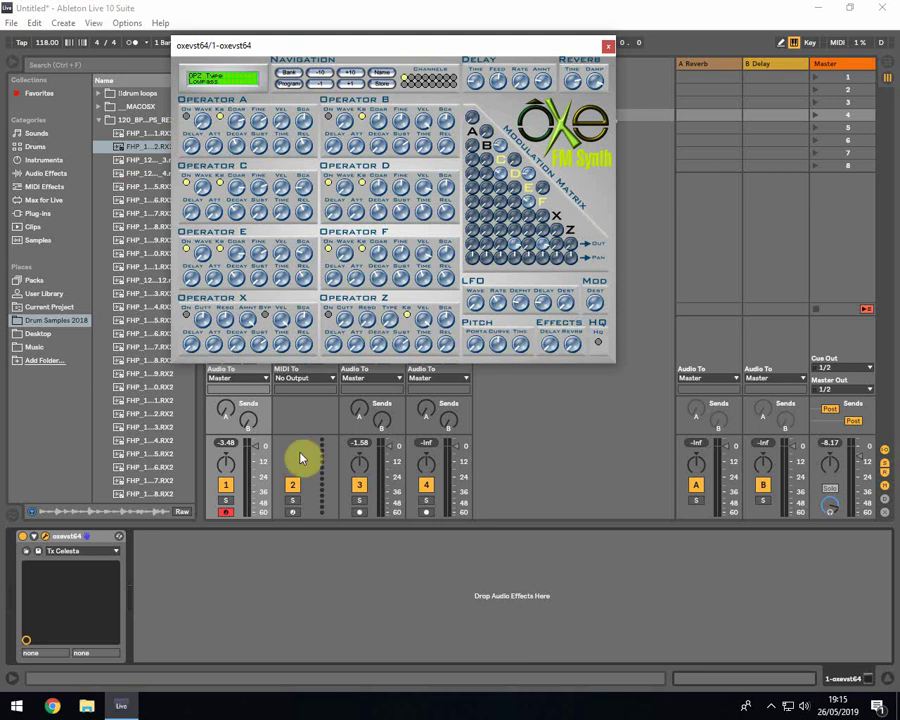
click(609, 47)
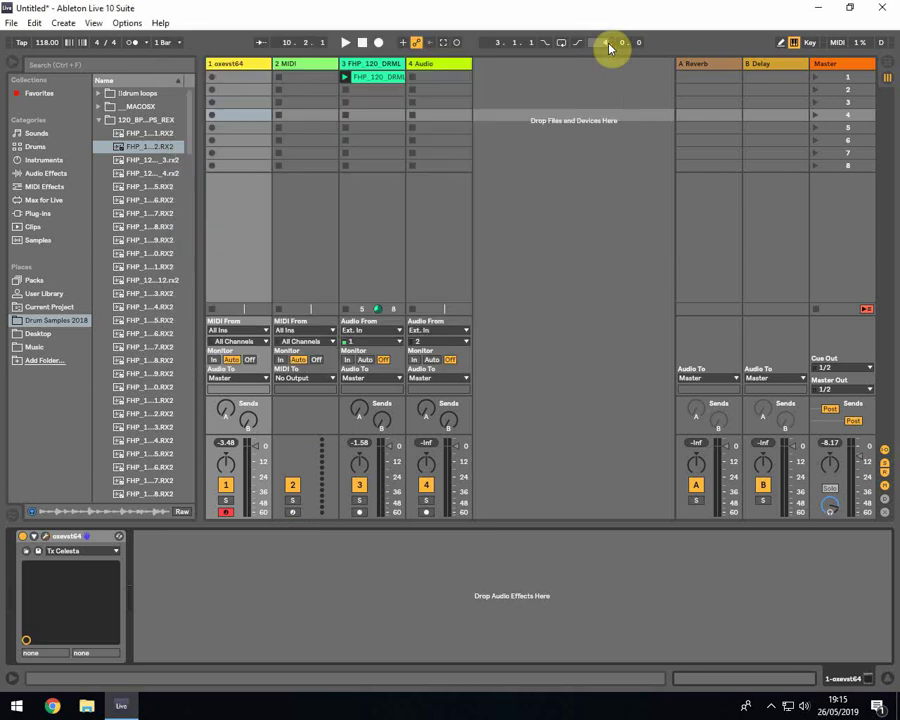